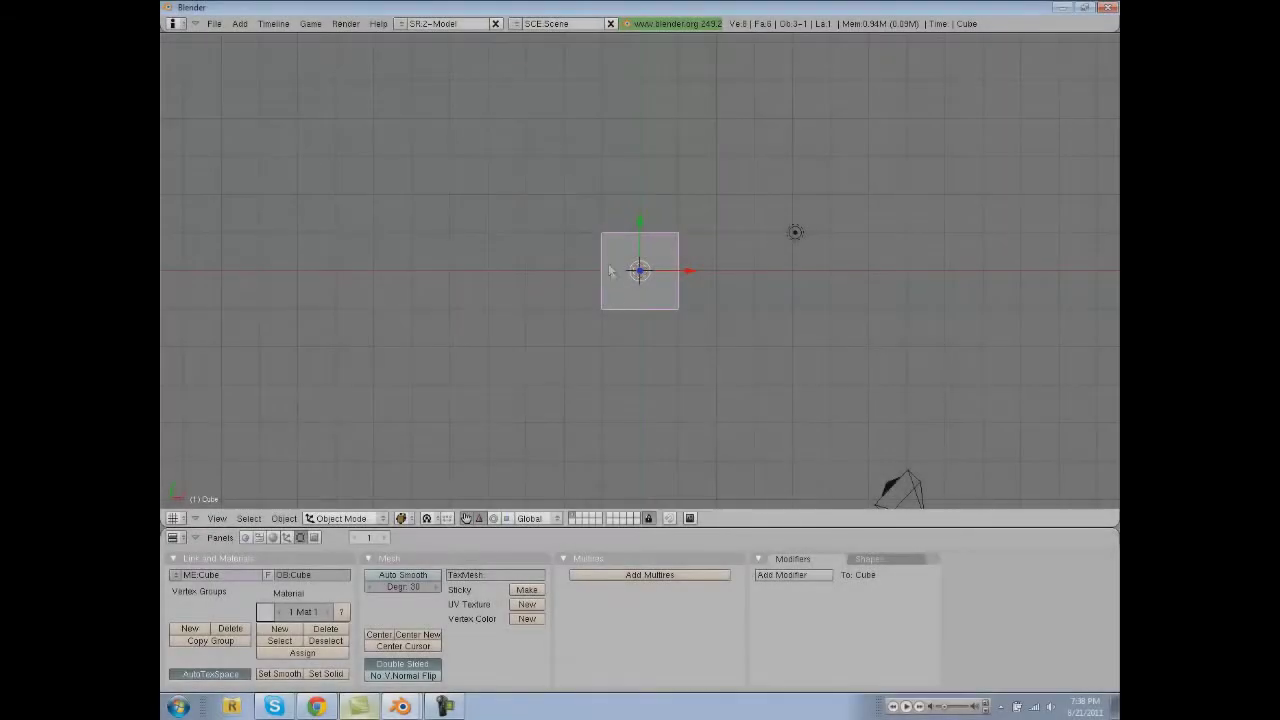
Step: Delete the default camera, lamp and cube from the scene
{"action": "middle_click_drag", "start_coordinate": [640, 270], "coordinate": [622, 245], "text": "shift"}
{"action": "right_click", "coordinate": [872, 461]}
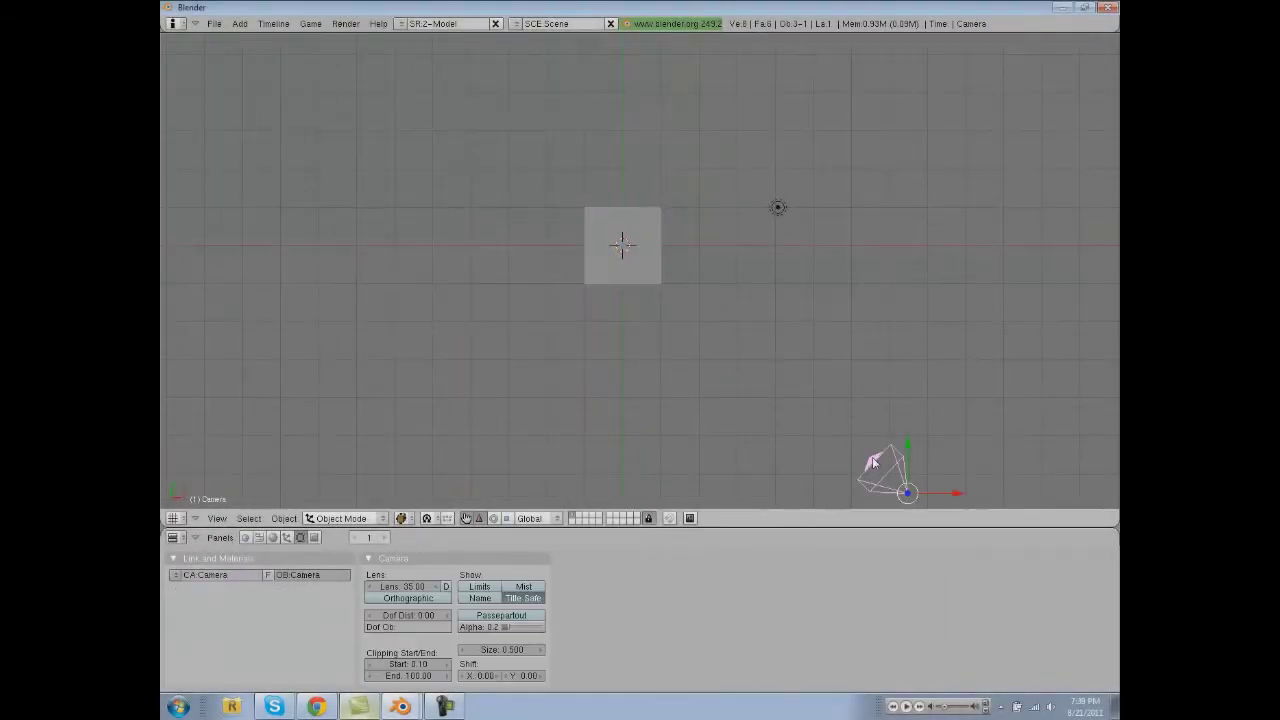
{"action": "key", "text": "x"}
{"action": "left_click", "coordinate": [872, 461]}
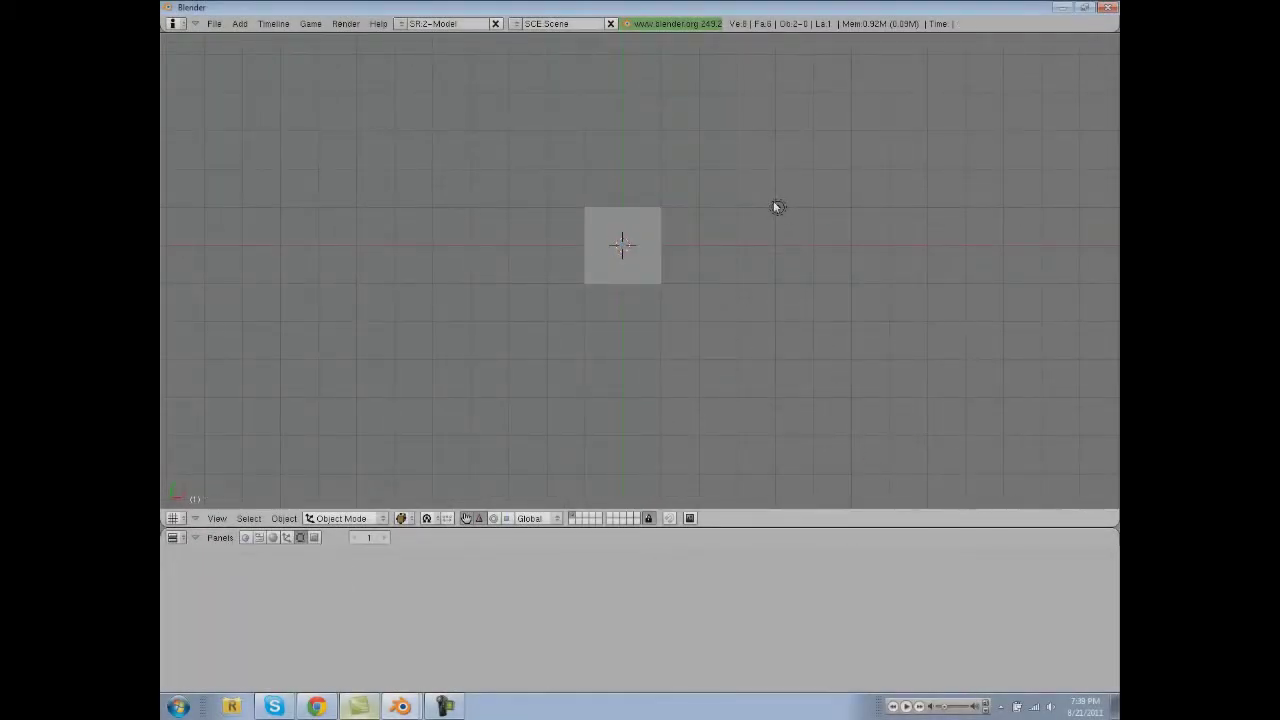
{"action": "right_click", "coordinate": [778, 207]}
{"action": "key", "text": "x"}
{"action": "left_click", "coordinate": [773, 200]}
{"action": "middle_click_drag", "start_coordinate": [617, 275], "coordinate": [630, 284], "text": "shift"}
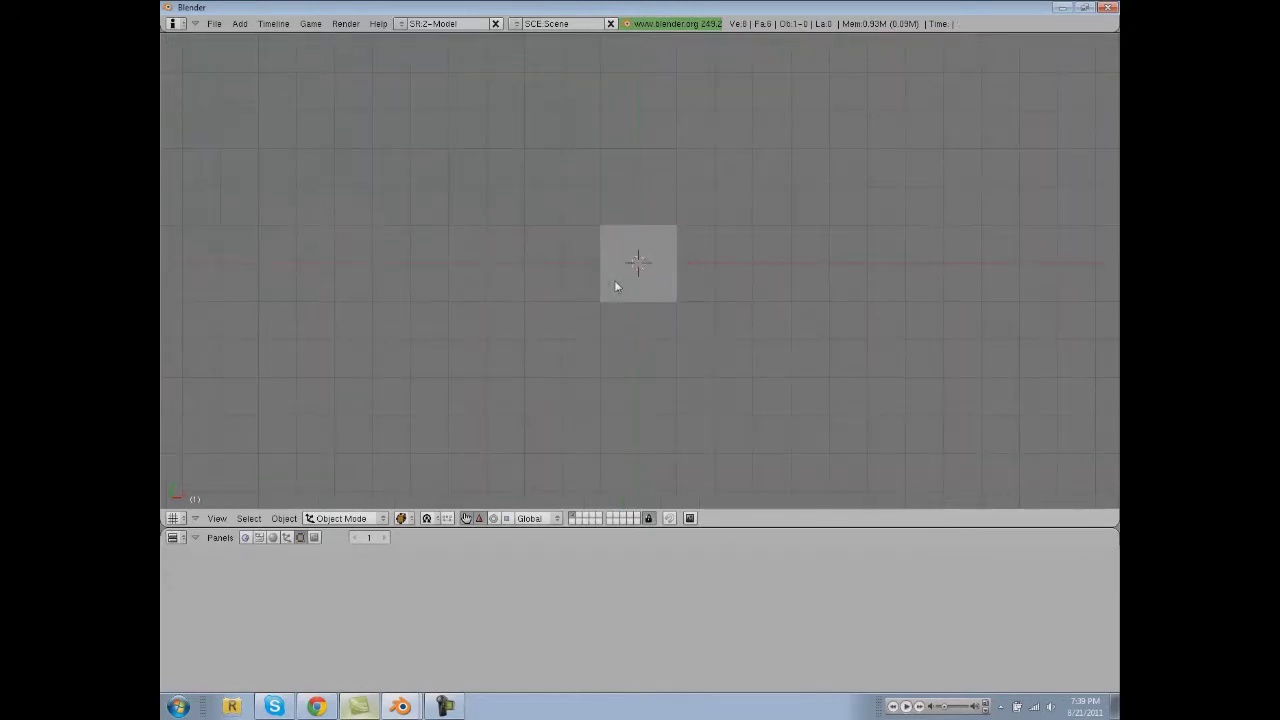
{"action": "key", "text": "x"}
{"action": "left_click", "coordinate": [609, 284]}
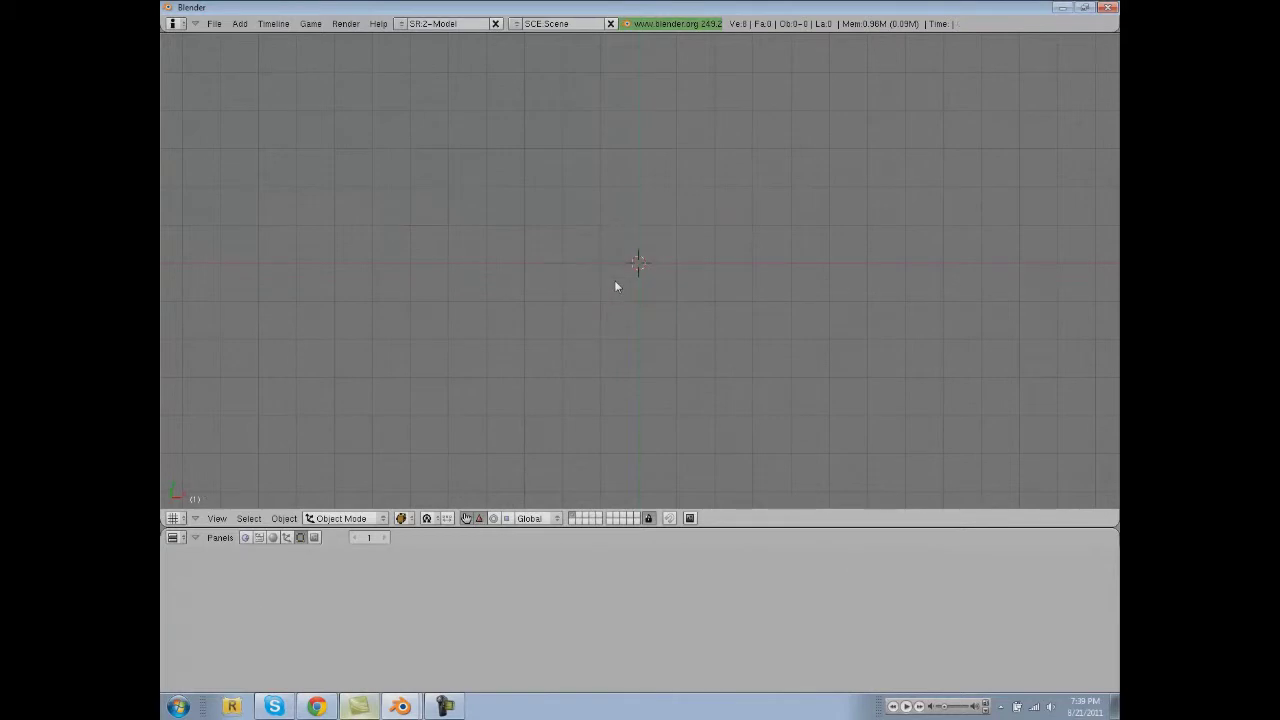
Step: Add a mesh plane at the scene centre and scale it up evenly to several times its size
{"action": "key", "text": "space"}
{"action": "mouse_move", "coordinate": [688, 278]}
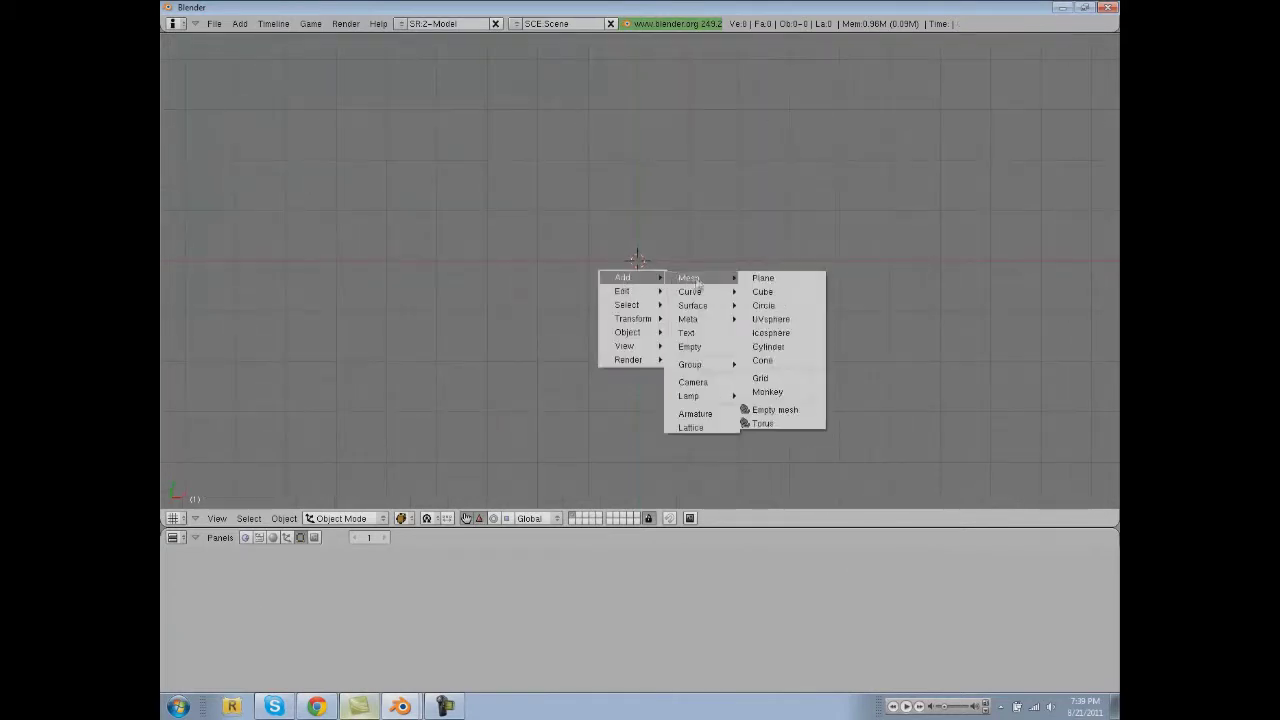
{"action": "left_click", "coordinate": [752, 279]}
{"action": "key", "text": "s"}
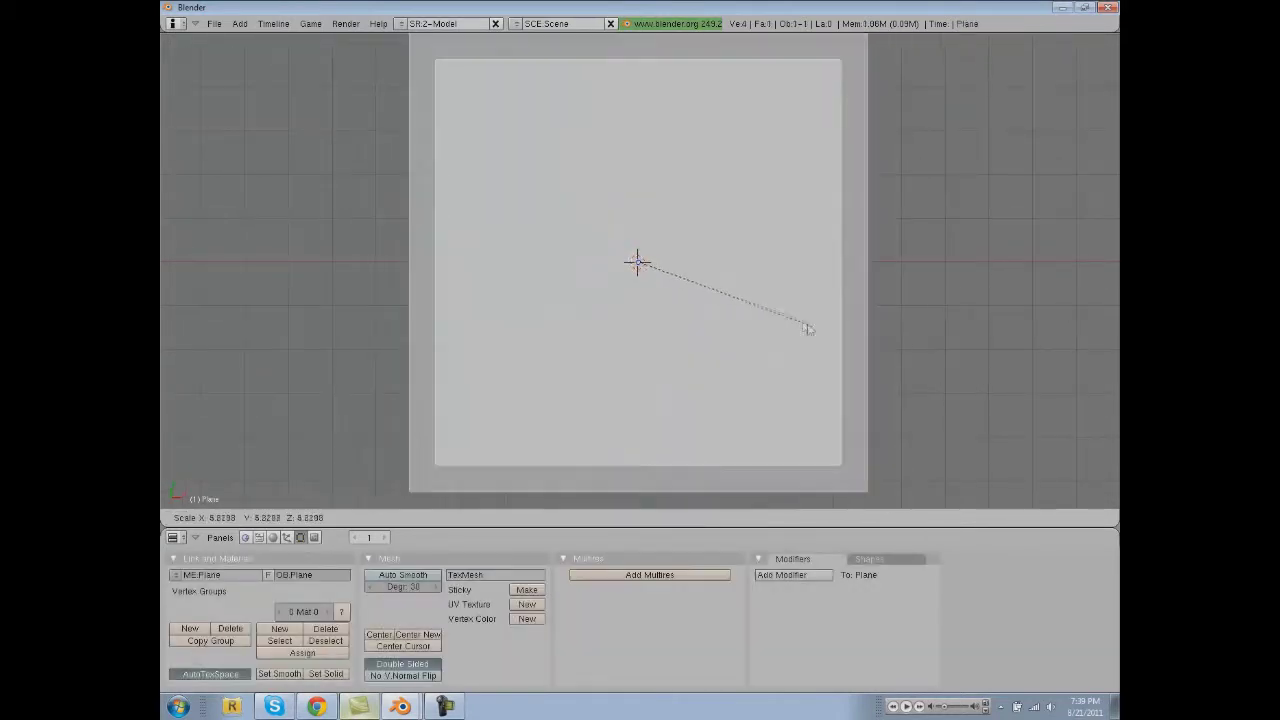
{"action": "left_click", "coordinate": [809, 329]}
Step: Subdivide the whole plane six times in Edit Mode and return to Object Mode
{"action": "key", "text": "Tab"}
{"action": "key", "text": "w"}
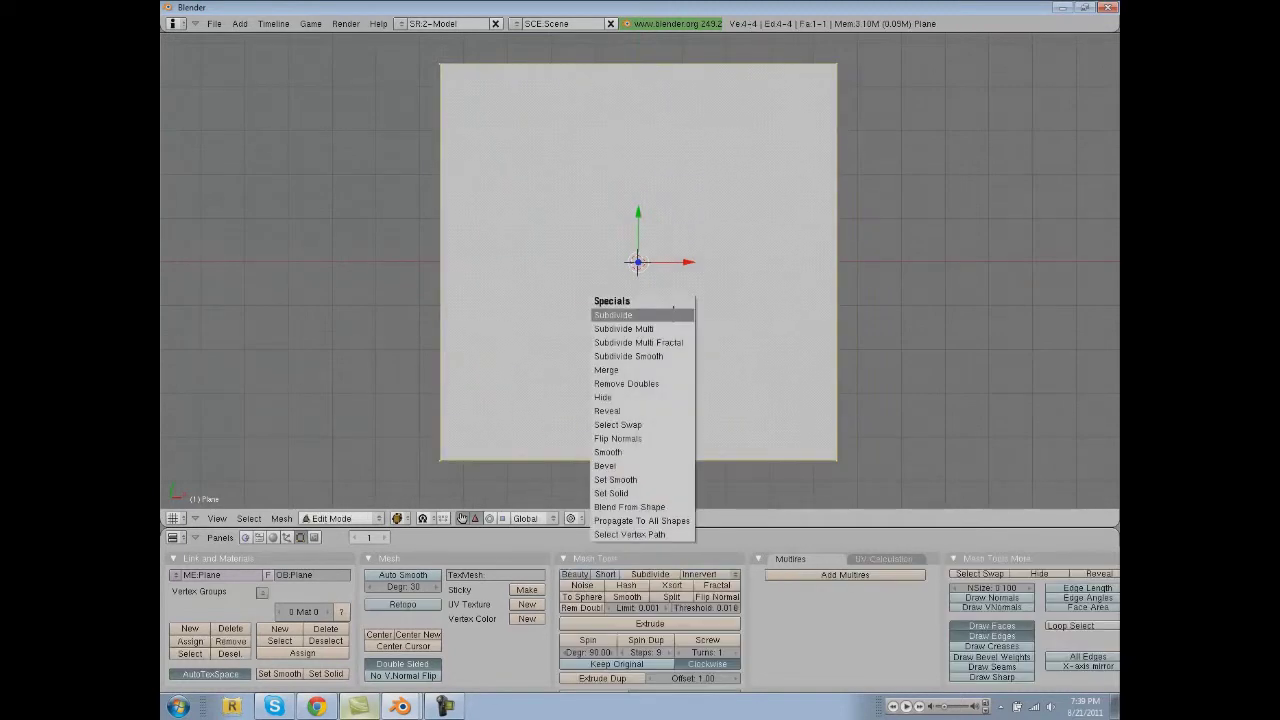
{"action": "left_click", "coordinate": [673, 313]}
{"action": "key", "text": "w"}
{"action": "left_click", "coordinate": [673, 313]}
{"action": "key", "text": "w"}
{"action": "left_click", "coordinate": [673, 313]}
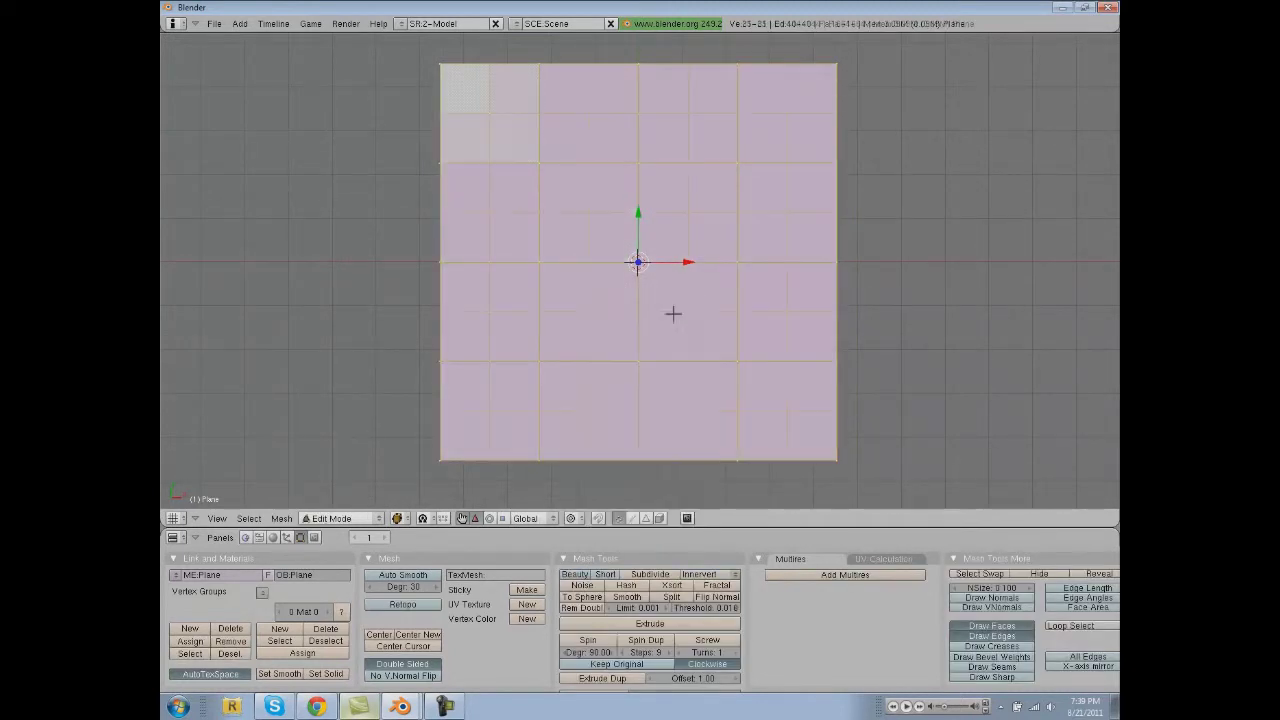
{"action": "key", "text": "w"}
{"action": "left_click", "coordinate": [673, 313]}
{"action": "key", "text": "w"}
{"action": "left_click", "coordinate": [673, 313]}
{"action": "key", "text": "w"}
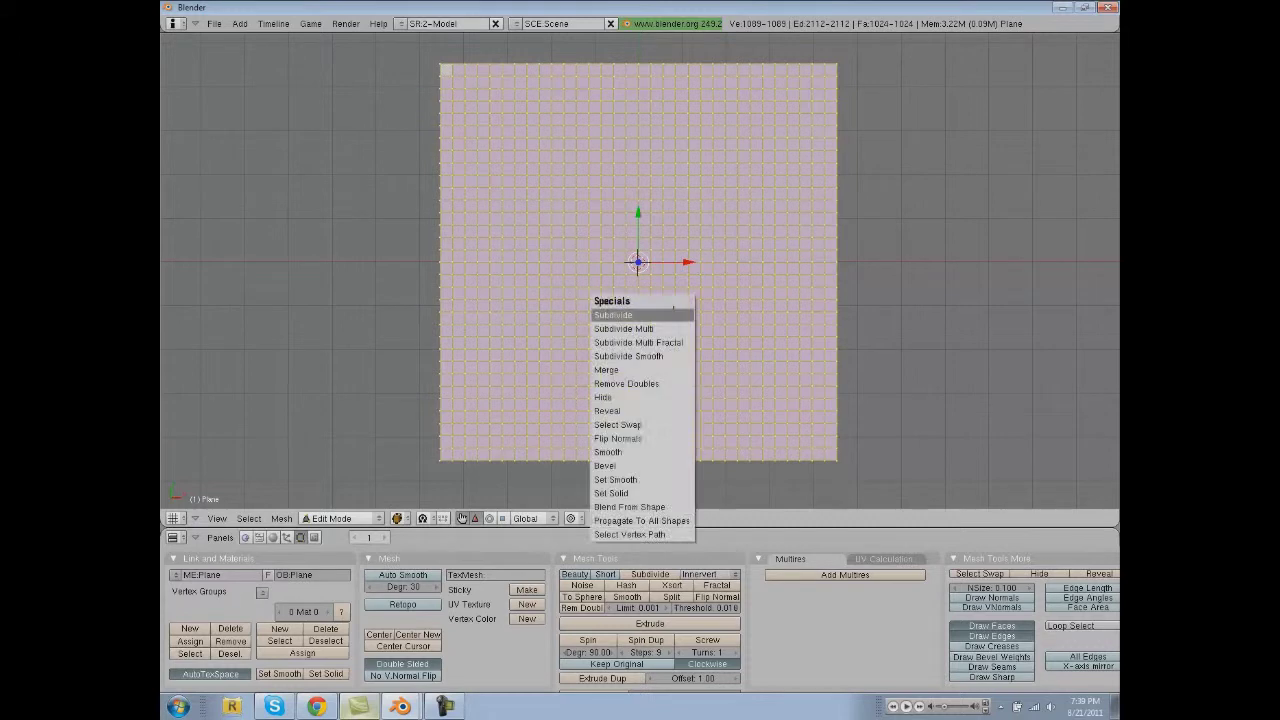
{"action": "left_click", "coordinate": [673, 313]}
{"action": "key", "text": "Tab"}
Step: Raise the plane slightly along the Z axis and switch it to Sculpt Mode
{"action": "middle_click_drag", "start_coordinate": [663, 343], "coordinate": [677, 191]}
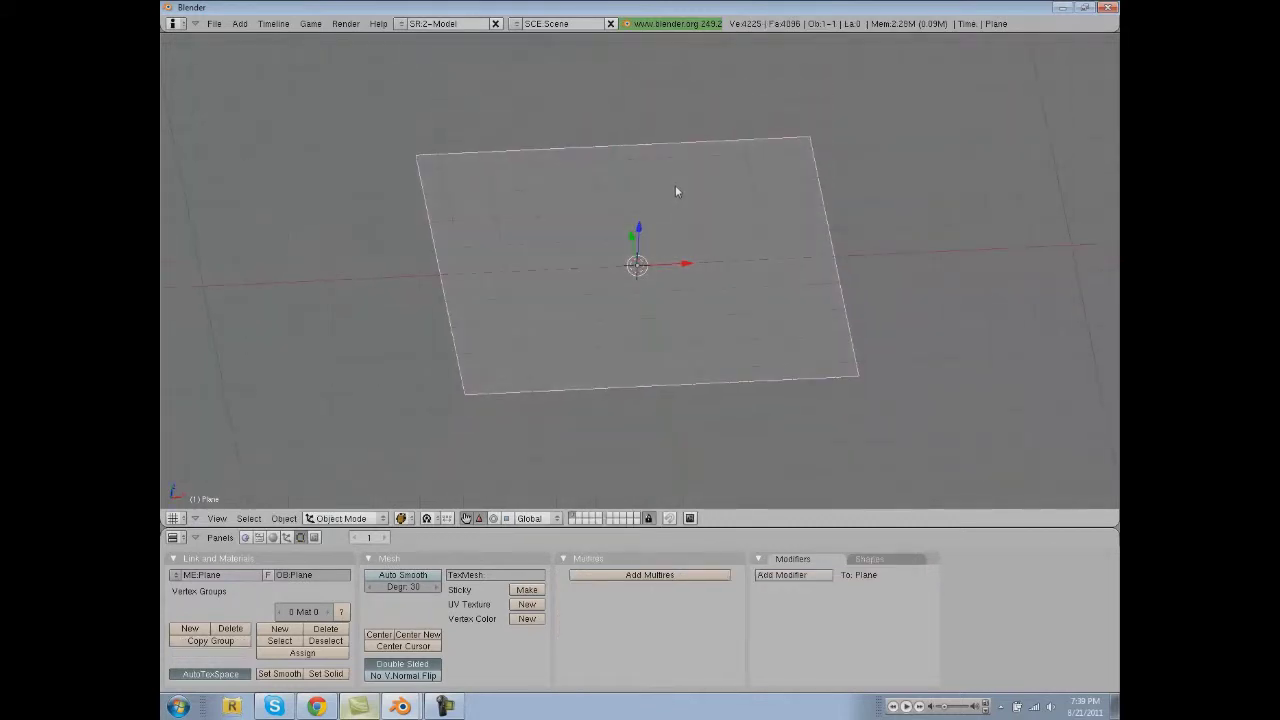
{"action": "left_click_drag", "start_coordinate": [636, 232], "coordinate": [636, 224]}
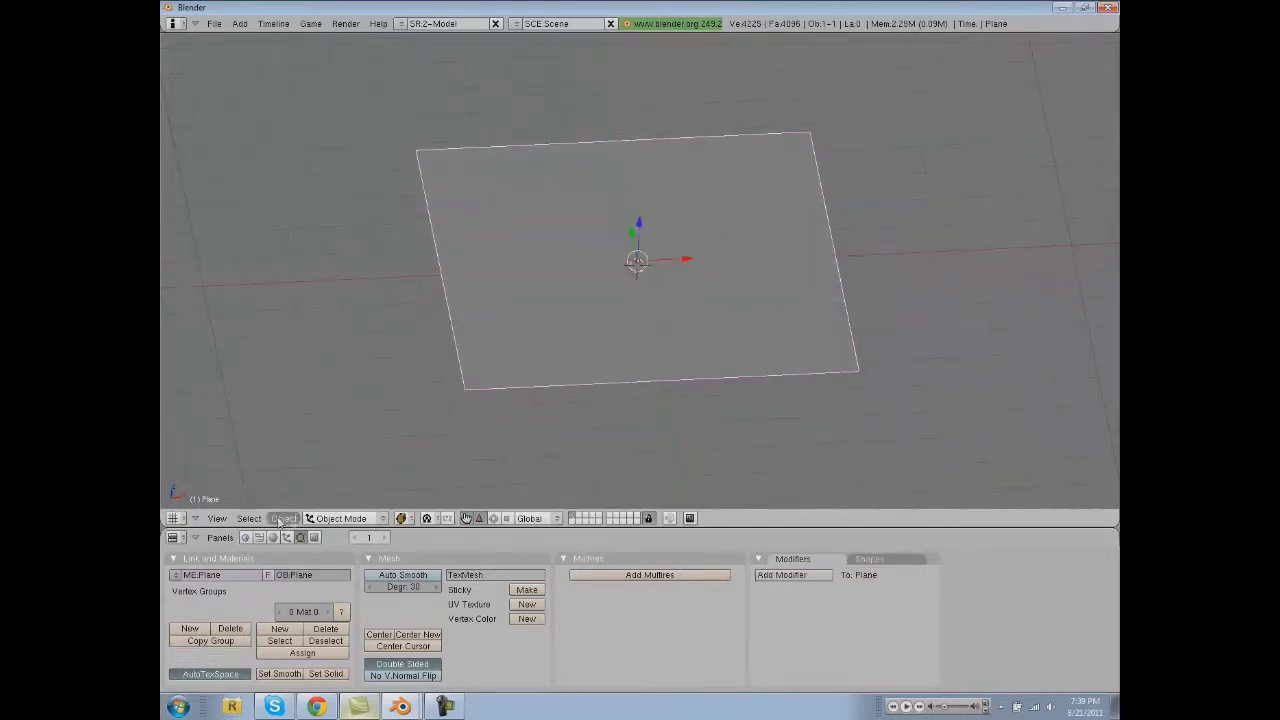
{"action": "left_click", "coordinate": [320, 520]}
{"action": "left_click", "coordinate": [343, 478]}
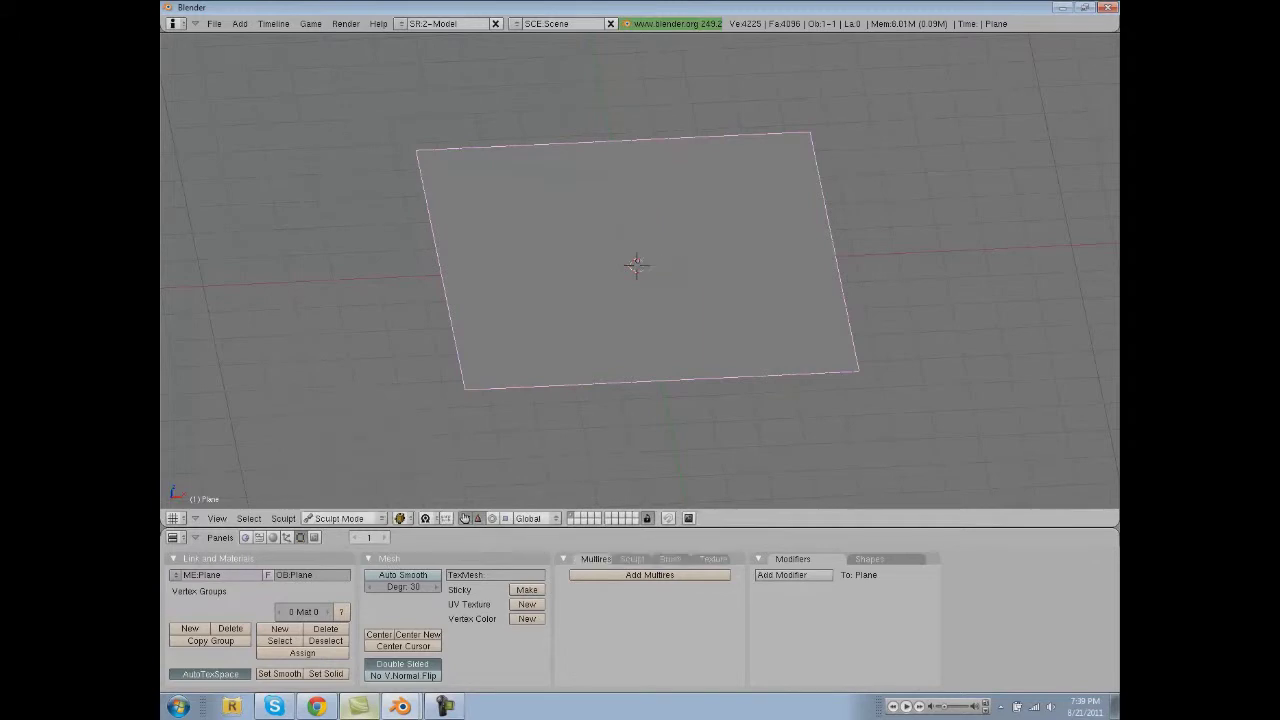
{"action": "middle_click_drag", "start_coordinate": [637, 264], "coordinate": [615, 298], "text": "shift"}
Step: Set the sculpt brush's strength to about 88
{"action": "left_click", "coordinate": [283, 518]}
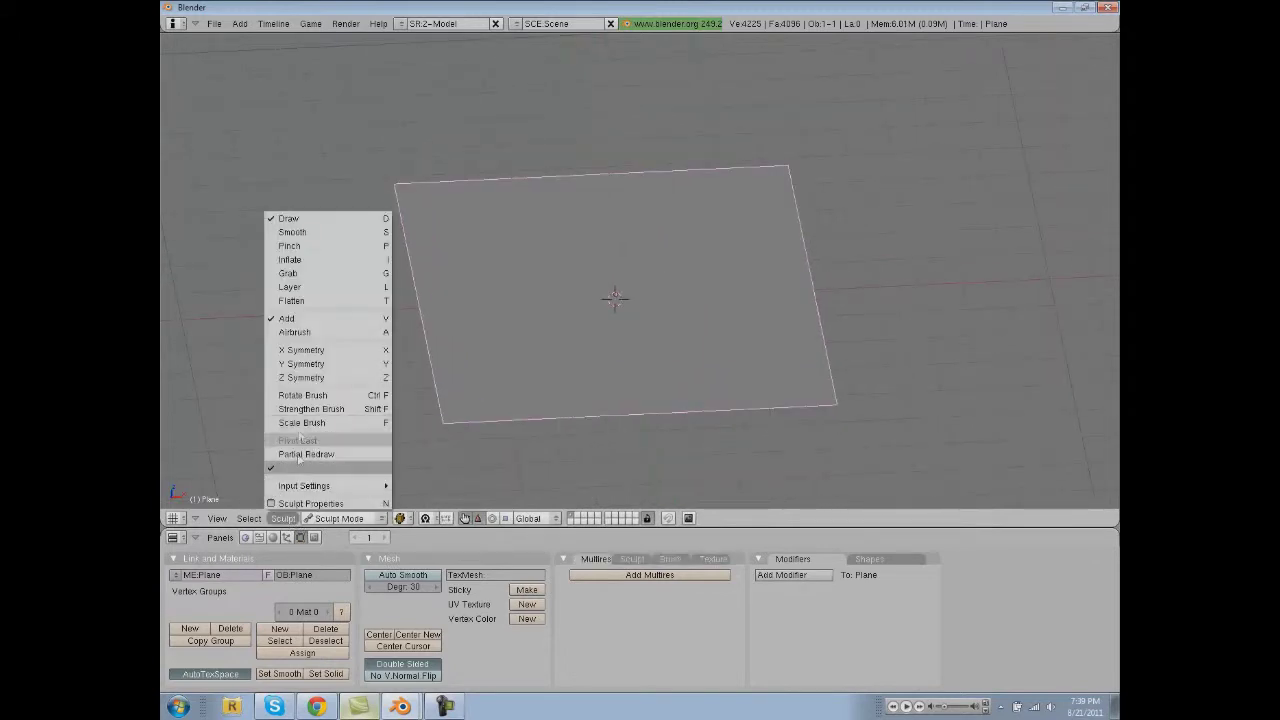
{"action": "left_click", "coordinate": [318, 396]}
{"action": "left_click", "coordinate": [306, 420]}
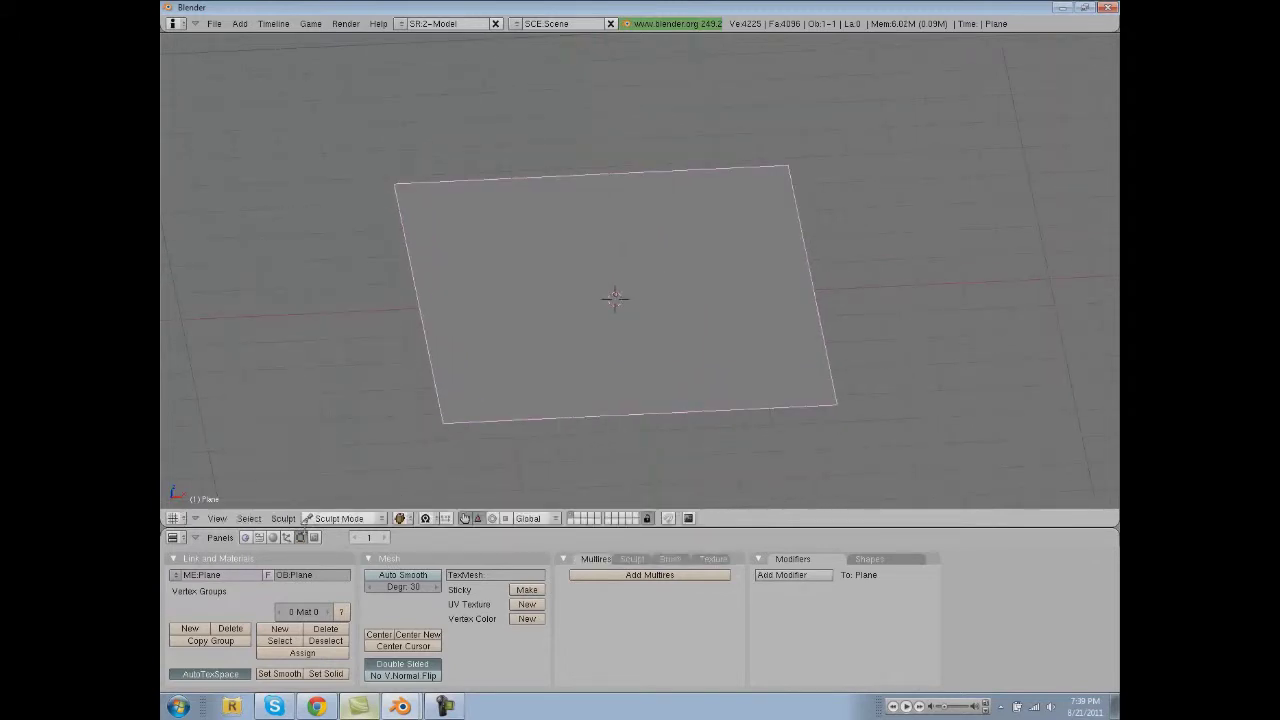
{"action": "left_click", "coordinate": [283, 518]}
{"action": "left_click", "coordinate": [371, 414]}
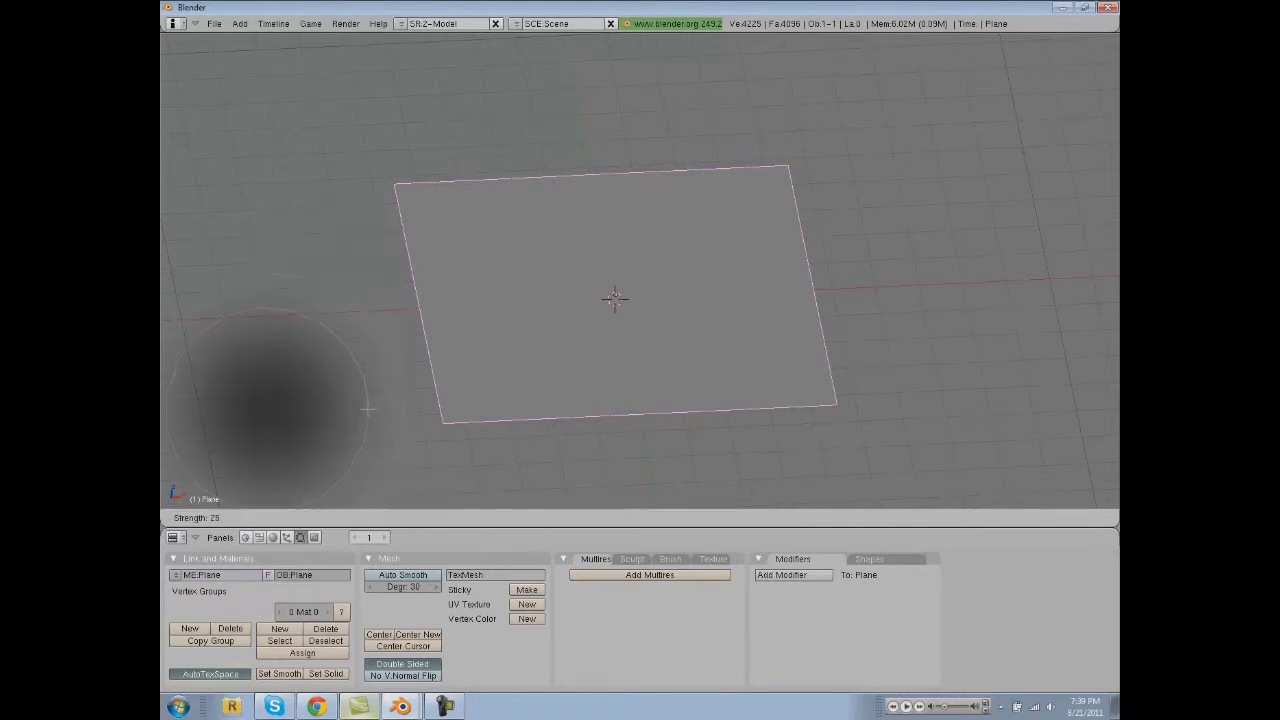
{"action": "left_click", "coordinate": [286, 408]}
Step: Sculpt smooth raised hills across the rear and middle of the plane, leaving the front edge flat
{"action": "scroll", "coordinate": [563, 300], "scroll_direction": "down", "scroll_amount": 3}
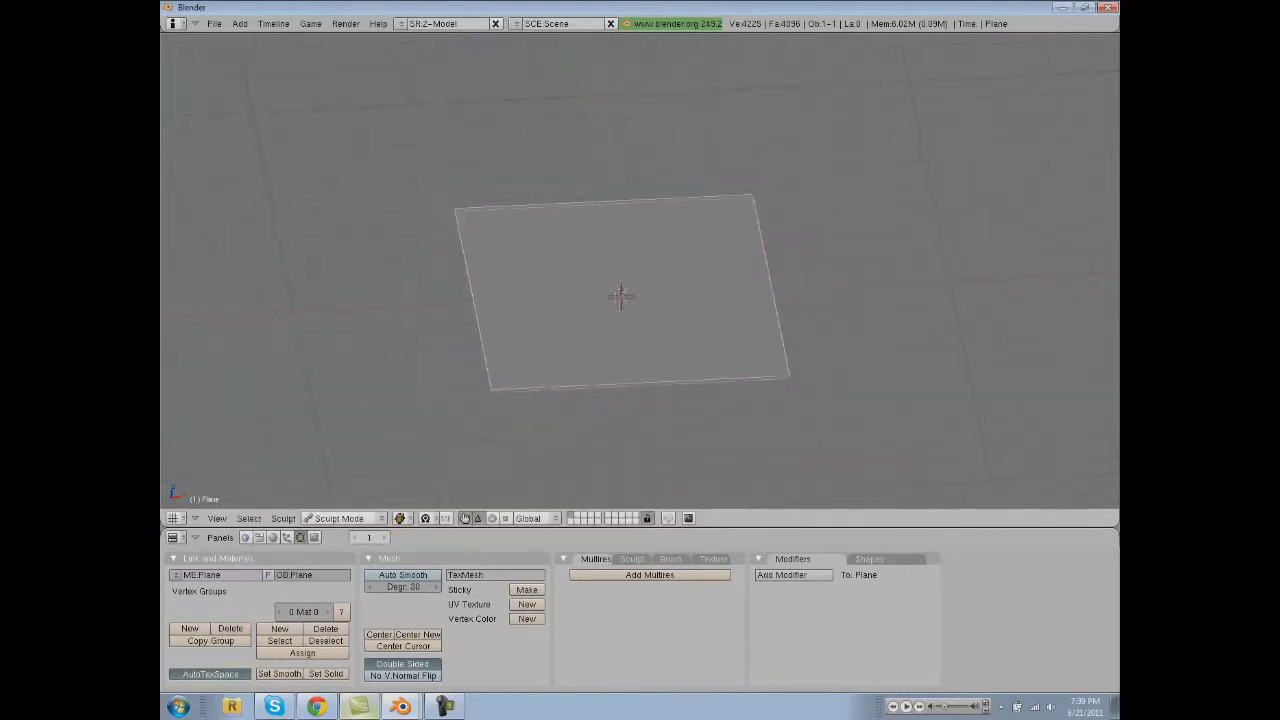
{"action": "middle_click_drag", "start_coordinate": [563, 292], "coordinate": [569, 323]}
{"action": "scroll", "coordinate": [563, 327], "scroll_direction": "up", "scroll_amount": 3}
{"action": "mouse_move", "coordinate": [505, 332]}
{"action": "left_mouse_down"}
{"action": "mouse_move", "coordinate": [585, 272]}
{"action": "mouse_move", "coordinate": [560, 262]}
{"action": "mouse_move", "coordinate": [521, 283]}
{"action": "mouse_move", "coordinate": [720, 295]}
{"action": "mouse_move", "coordinate": [740, 235]}
{"action": "mouse_move", "coordinate": [704, 245]}
{"action": "mouse_move", "coordinate": [560, 232]}
{"action": "mouse_move", "coordinate": [511, 297]}
{"action": "mouse_move", "coordinate": [612, 290]}
{"action": "left_mouse_up"}
{"action": "middle_click_drag", "start_coordinate": [580, 315], "coordinate": [520, 296]}
{"action": "mouse_move", "coordinate": [708, 278]}
{"action": "left_mouse_down"}
{"action": "mouse_move", "coordinate": [716, 338]}
{"action": "mouse_move", "coordinate": [704, 262]}
{"action": "left_mouse_up"}
{"action": "mouse_move", "coordinate": [592, 270]}
{"action": "left_mouse_down"}
{"action": "mouse_move", "coordinate": [514, 300]}
{"action": "mouse_move", "coordinate": [614, 300]}
{"action": "left_mouse_up"}
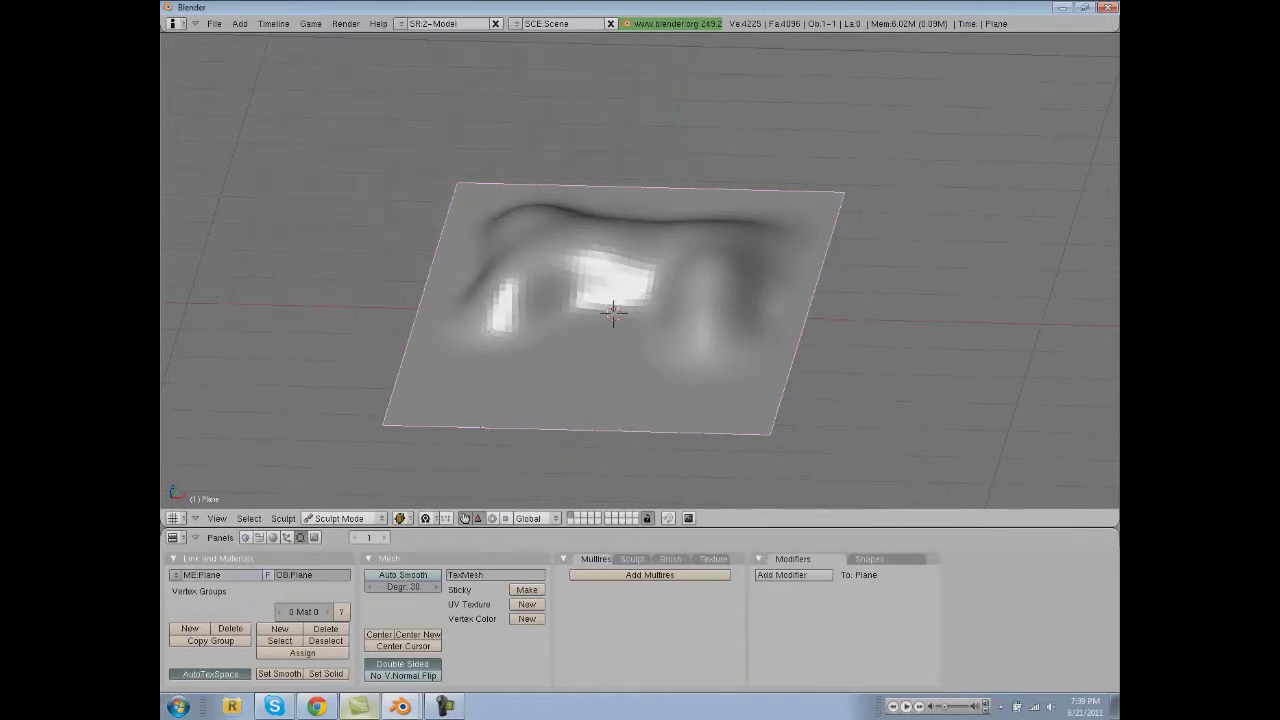
{"action": "mouse_move", "coordinate": [482, 378]}
{"action": "middle_mouse_down"}
{"action": "mouse_move", "coordinate": [590, 420]}
{"action": "mouse_move", "coordinate": [672, 322]}
{"action": "mouse_move", "coordinate": [714, 396]}
{"action": "middle_mouse_up"}
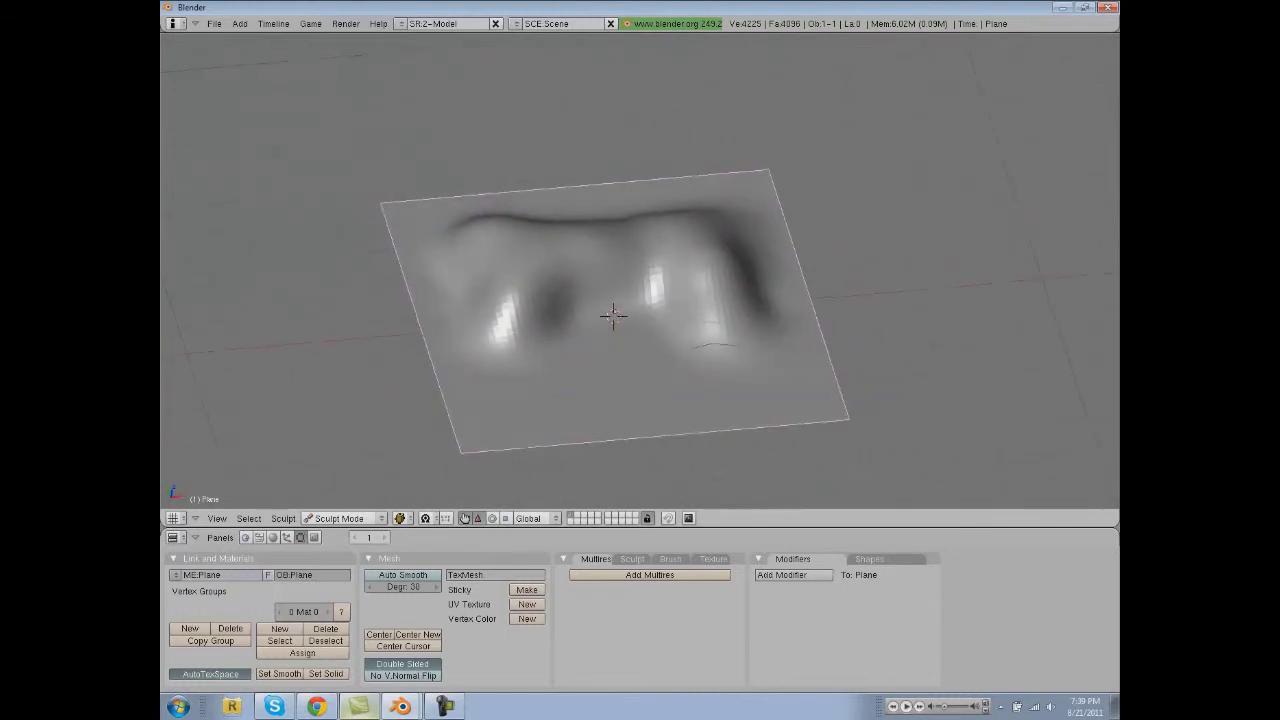
{"action": "middle_click_drag", "start_coordinate": [614, 316], "coordinate": [612, 312]}
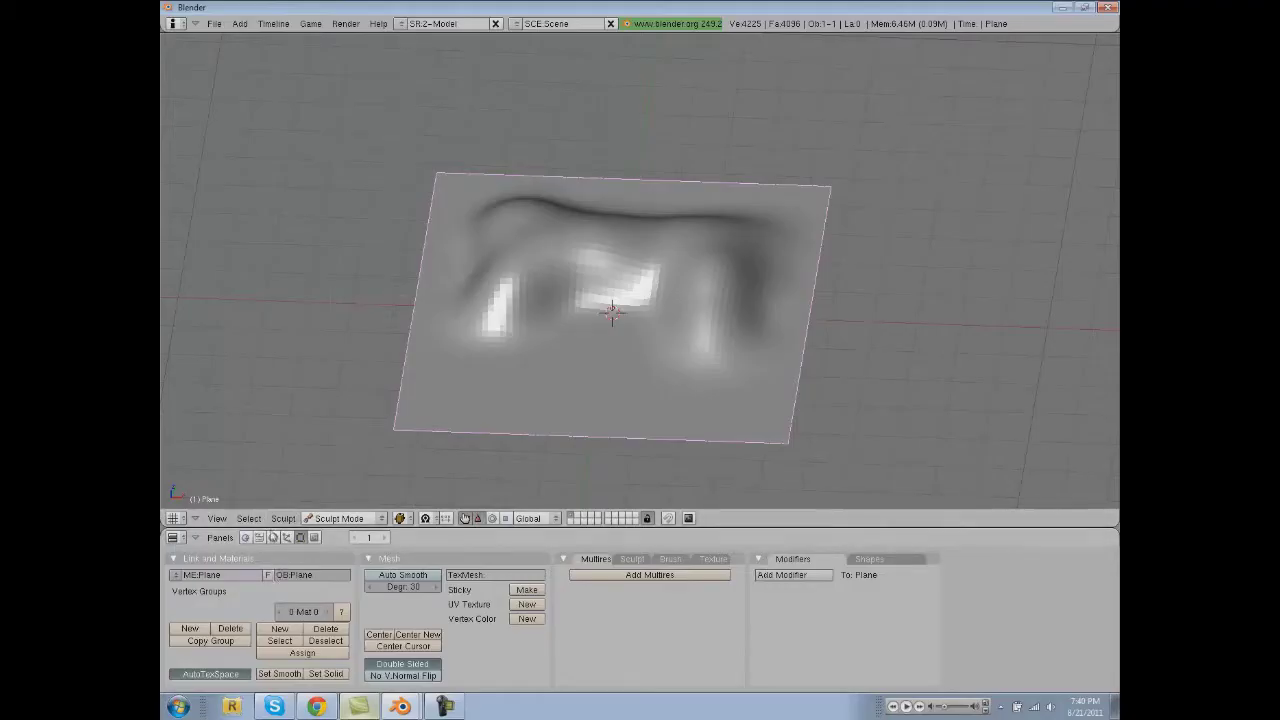
Step: Add a new texture in the first empty brush texture slot of the sculpt settings
{"action": "left_click", "coordinate": [273, 537]}
{"action": "left_click", "coordinate": [300, 537]}
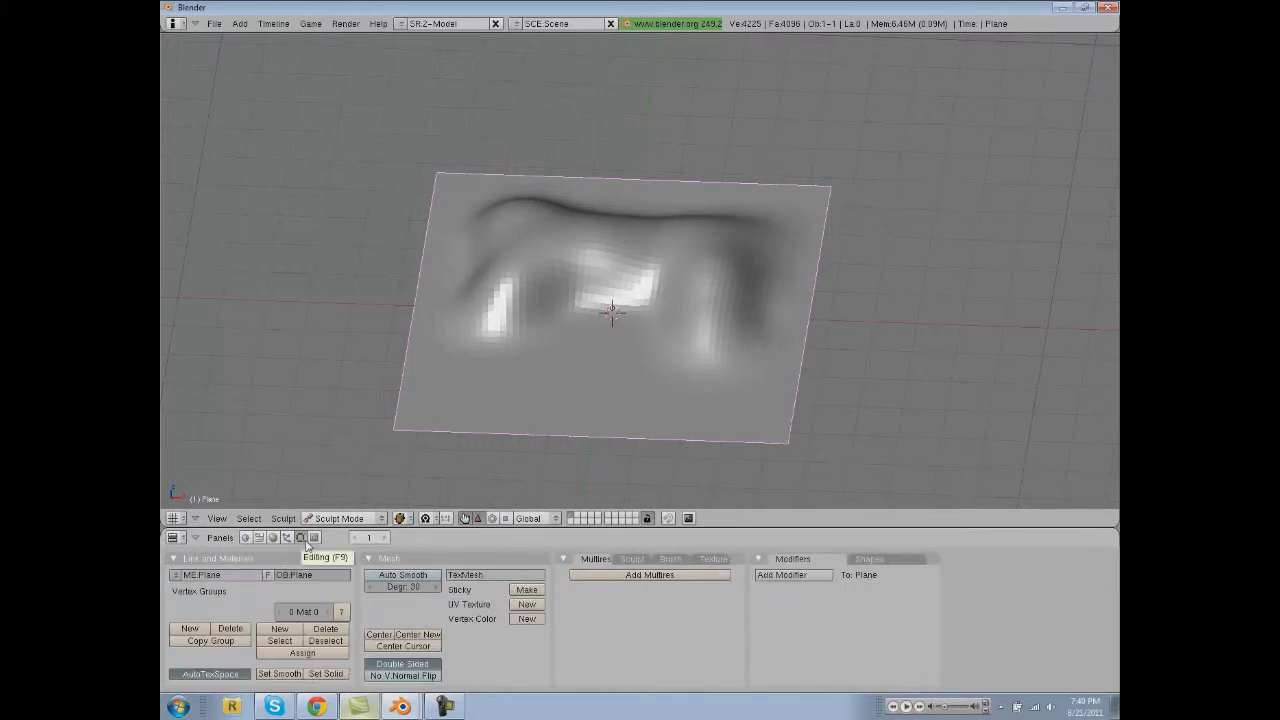
{"action": "left_click", "coordinate": [632, 560]}
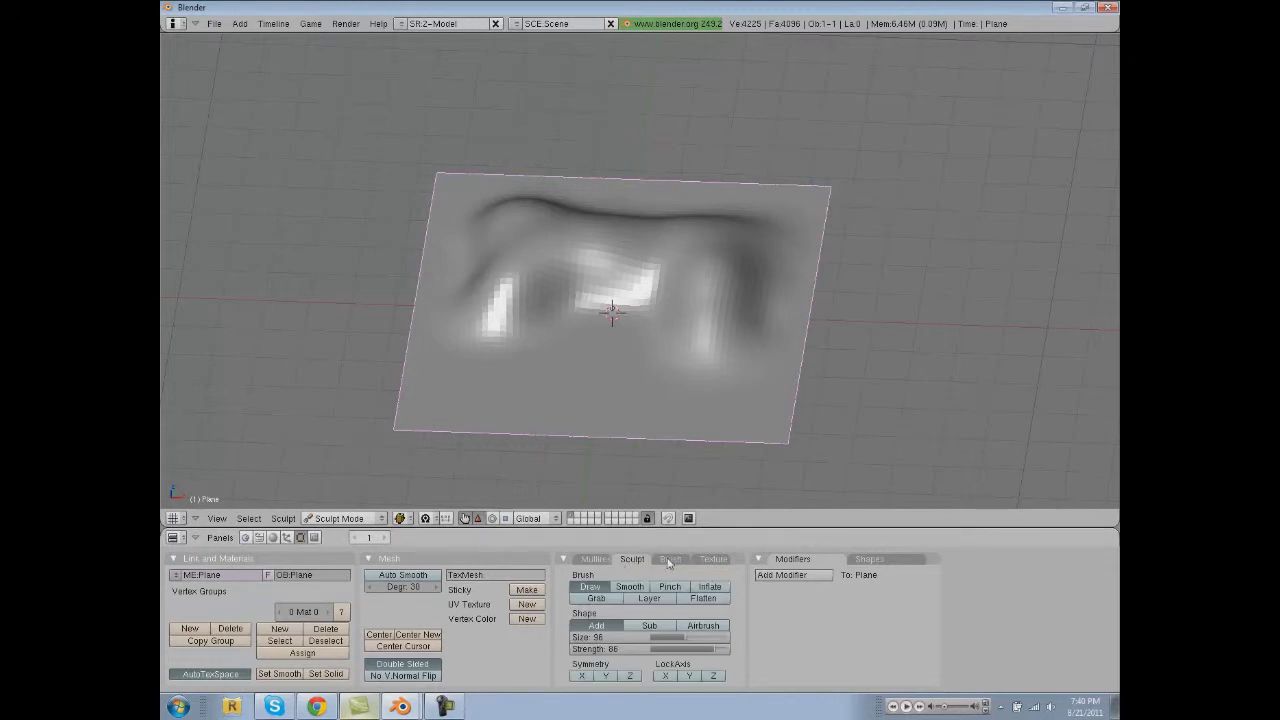
{"action": "left_click", "coordinate": [669, 560]}
{"action": "left_click", "coordinate": [712, 560]}
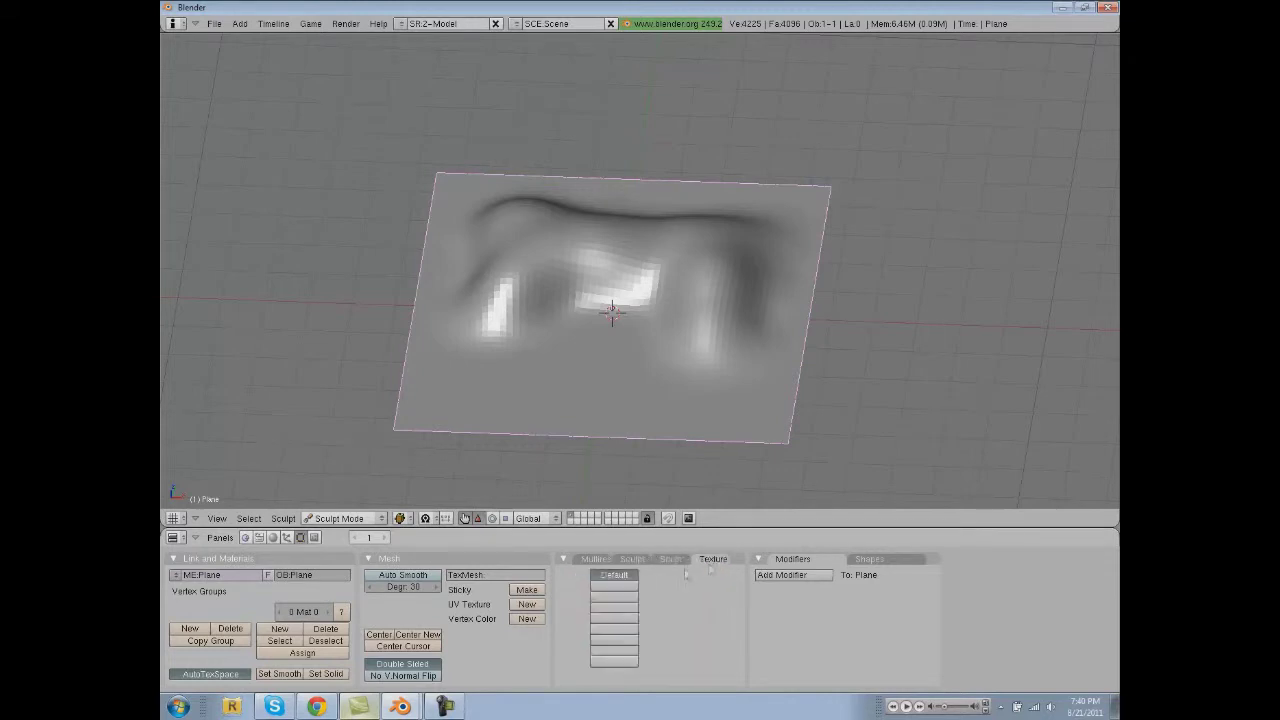
{"action": "left_click", "coordinate": [613, 587]}
{"action": "left_click", "coordinate": [675, 578]}
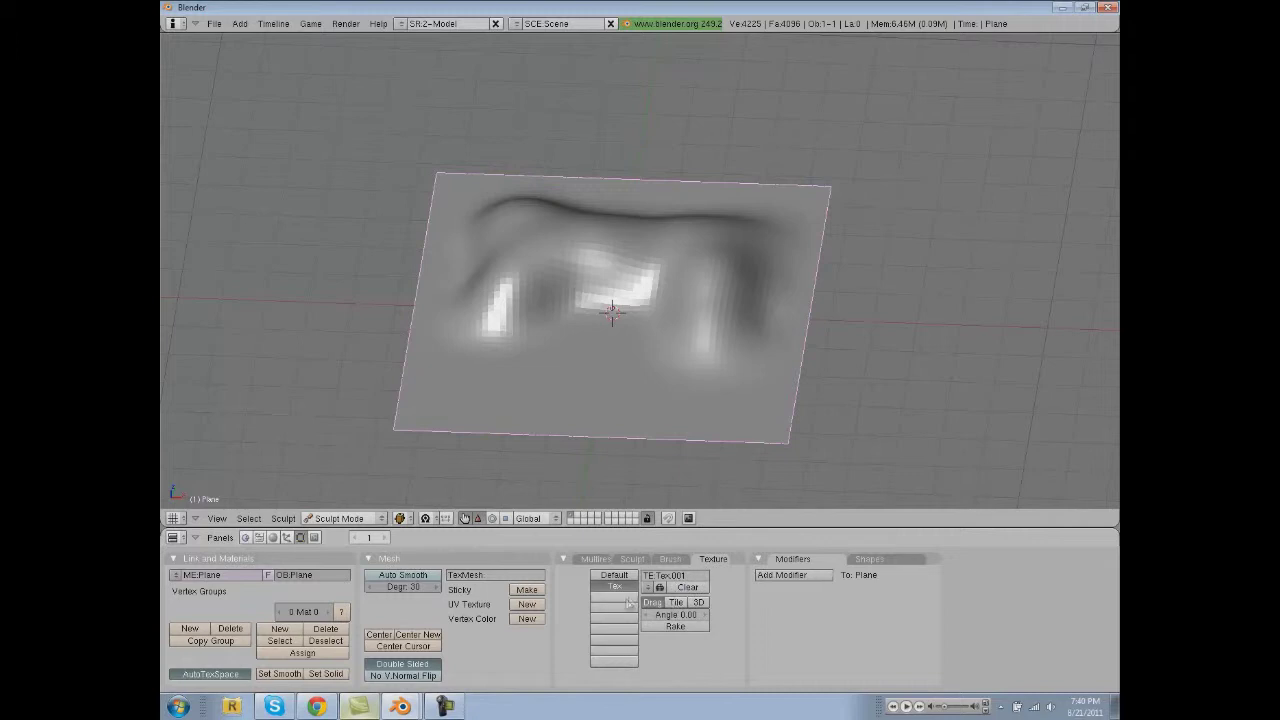
{"action": "left_click", "coordinate": [648, 587]}
{"action": "left_click", "coordinate": [646, 588]}
Step: Add a new material to the plane and give it a new Clouds texture with hard noise
{"action": "left_click", "coordinate": [274, 538]}
{"action": "left_click", "coordinate": [390, 590]}
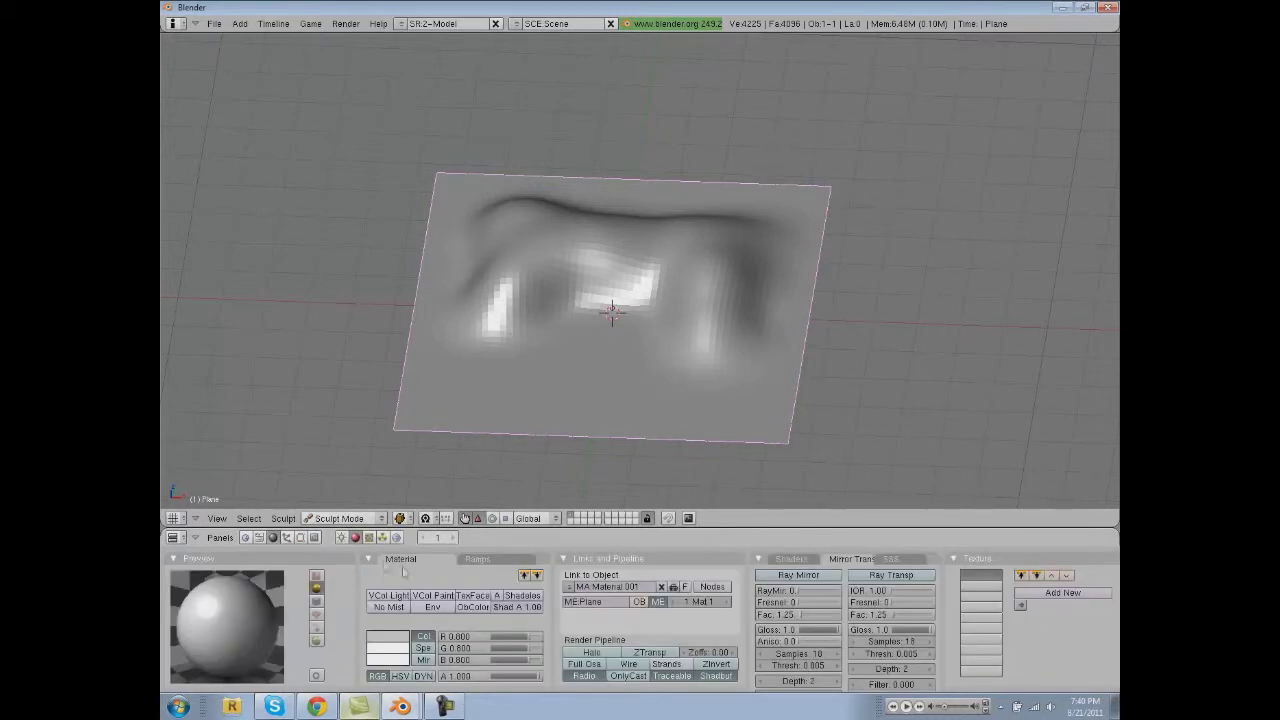
{"action": "left_click", "coordinate": [368, 539]}
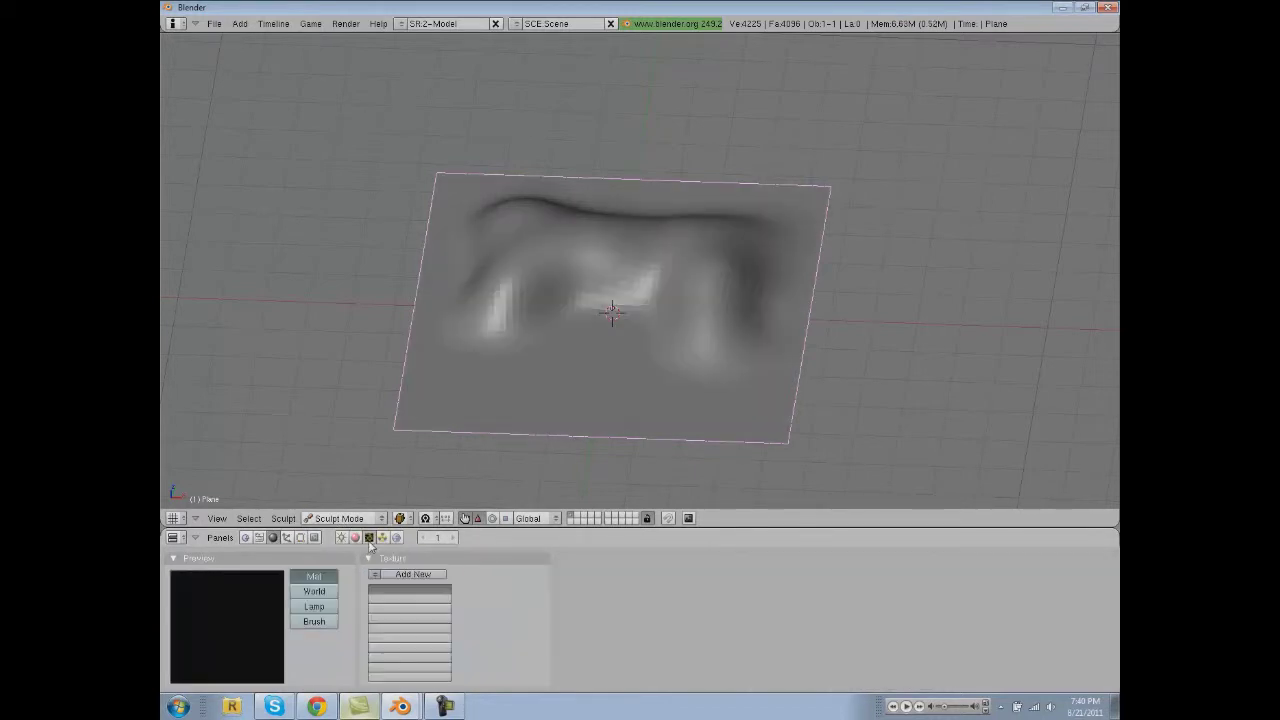
{"action": "left_click", "coordinate": [410, 574]}
{"action": "left_click", "coordinate": [498, 597]}
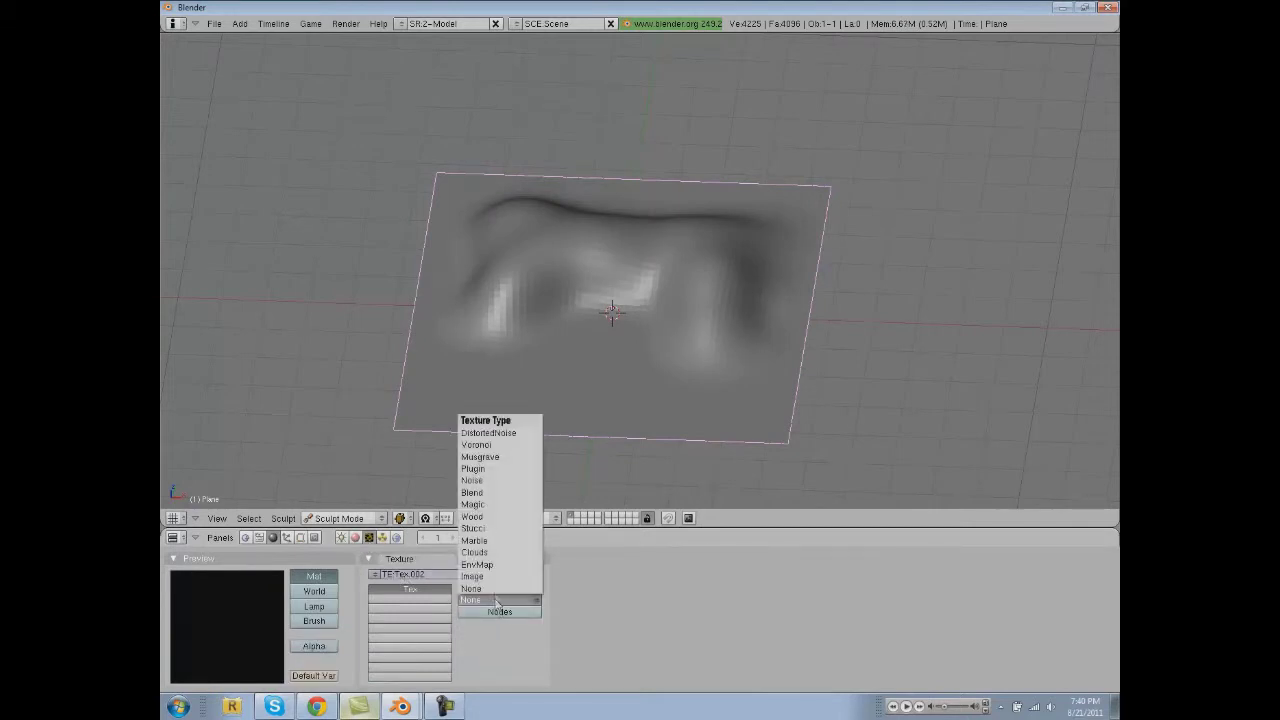
{"action": "left_click", "coordinate": [482, 557]}
{"action": "left_click", "coordinate": [716, 575]}
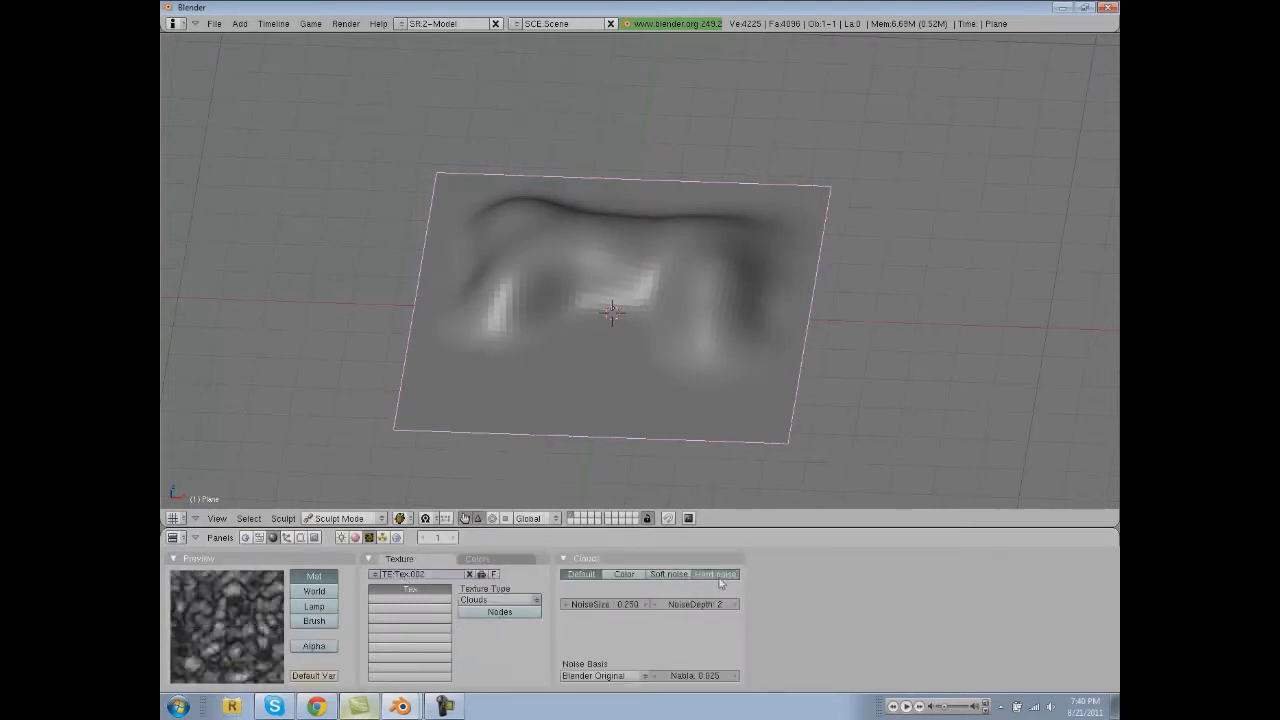
Step: Assign the Clouds texture Tex.002 to the sculpt brush's texture slot
{"action": "left_click", "coordinate": [300, 538]}
{"action": "left_click", "coordinate": [648, 588]}
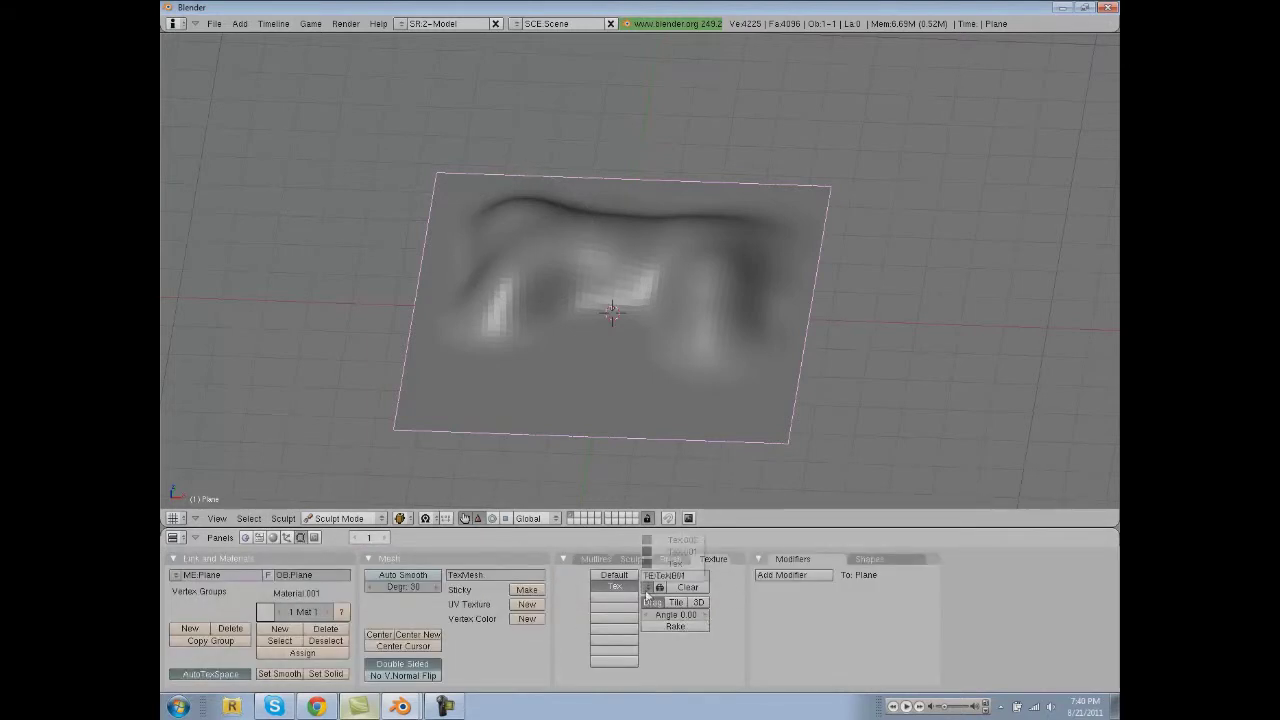
{"action": "left_click", "coordinate": [663, 552]}
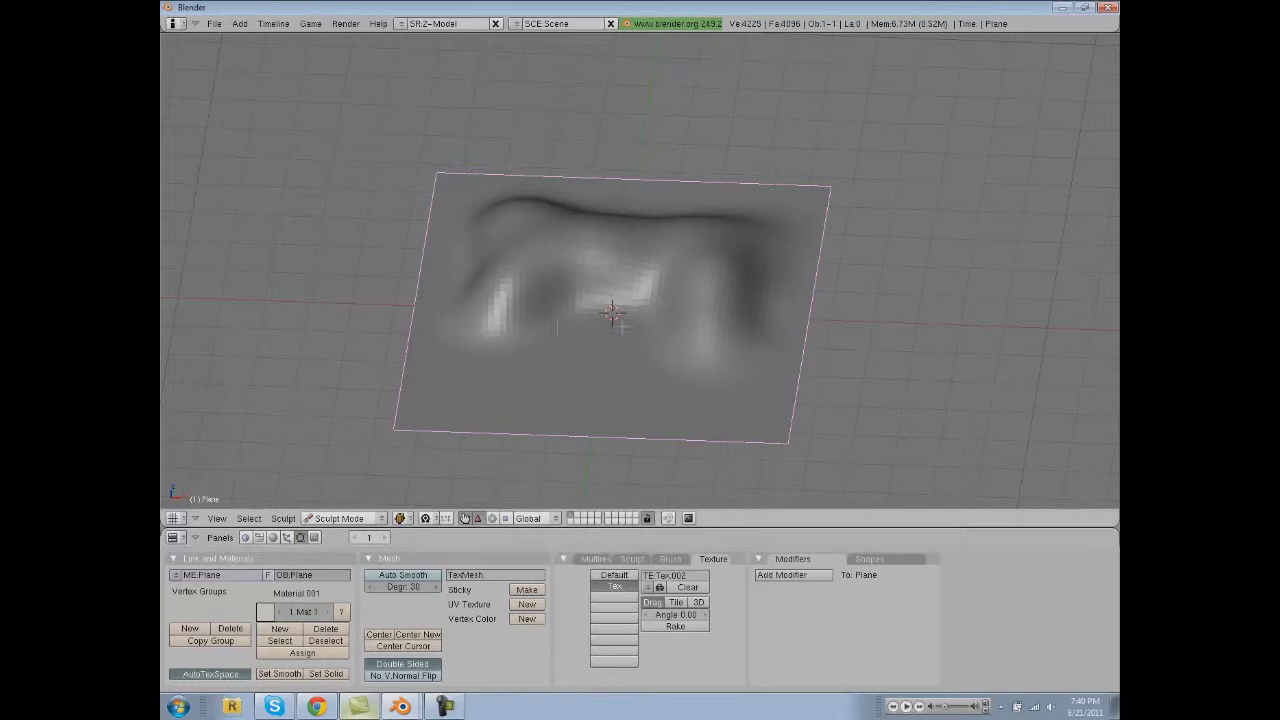
Step: Sculpt rough, rocky detail over the hills and the valley between them with the textured brush
{"action": "left_click_drag", "start_coordinate": [560, 305], "coordinate": [587, 236]}
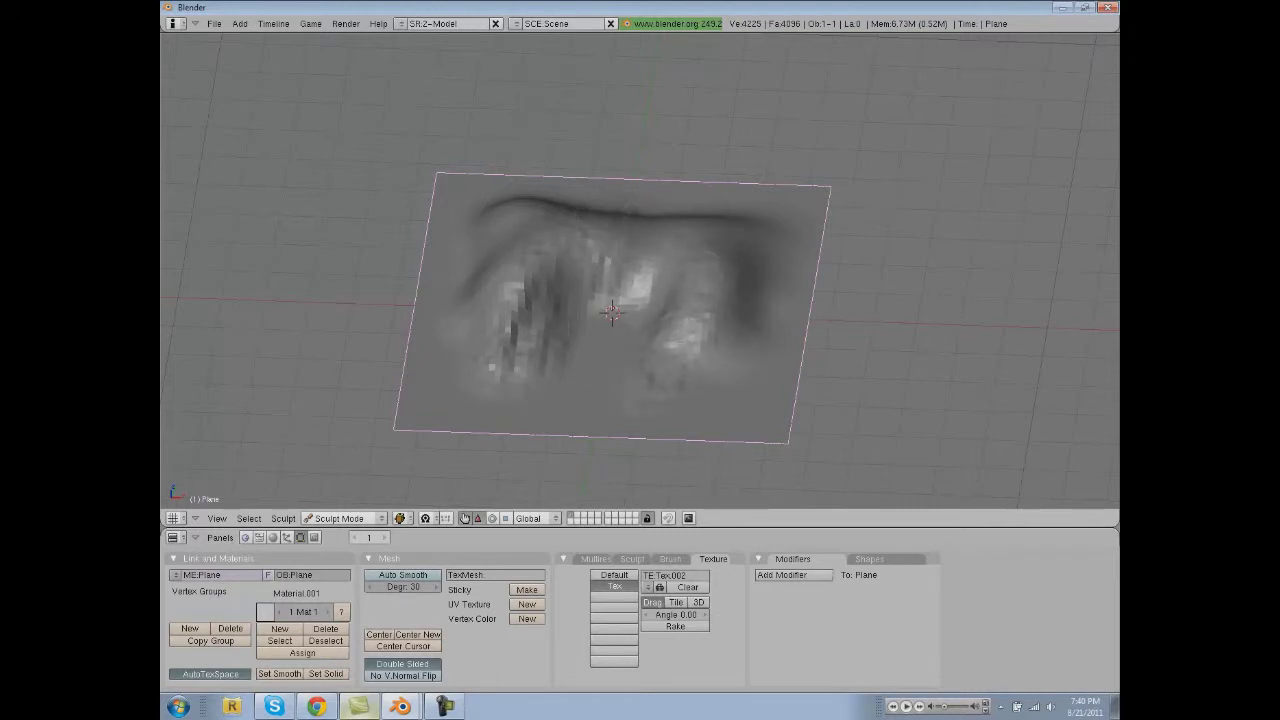
{"action": "mouse_move", "coordinate": [635, 270]}
{"action": "left_mouse_down"}
{"action": "mouse_move", "coordinate": [618, 262]}
{"action": "mouse_move", "coordinate": [740, 229]}
{"action": "left_mouse_up"}
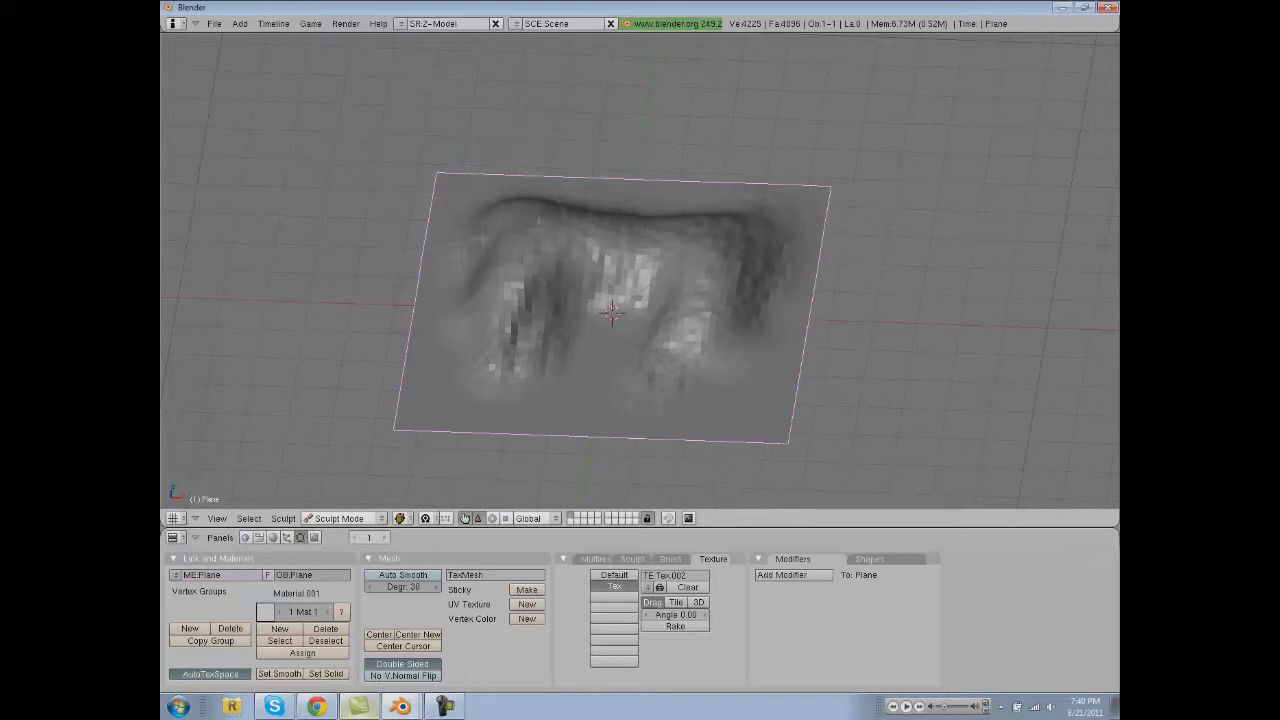
{"action": "middle_click_drag", "start_coordinate": [497, 212], "coordinate": [730, 312]}
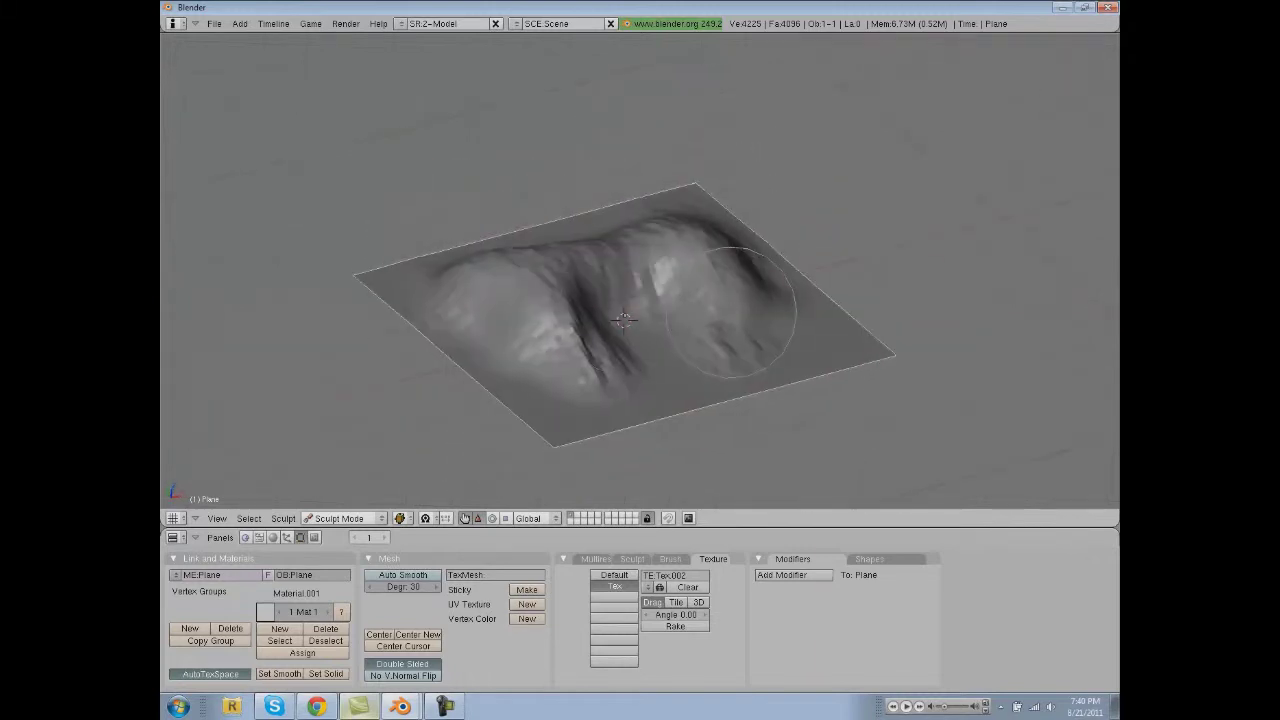
{"action": "left_click_drag", "start_coordinate": [623, 300], "coordinate": [628, 341]}
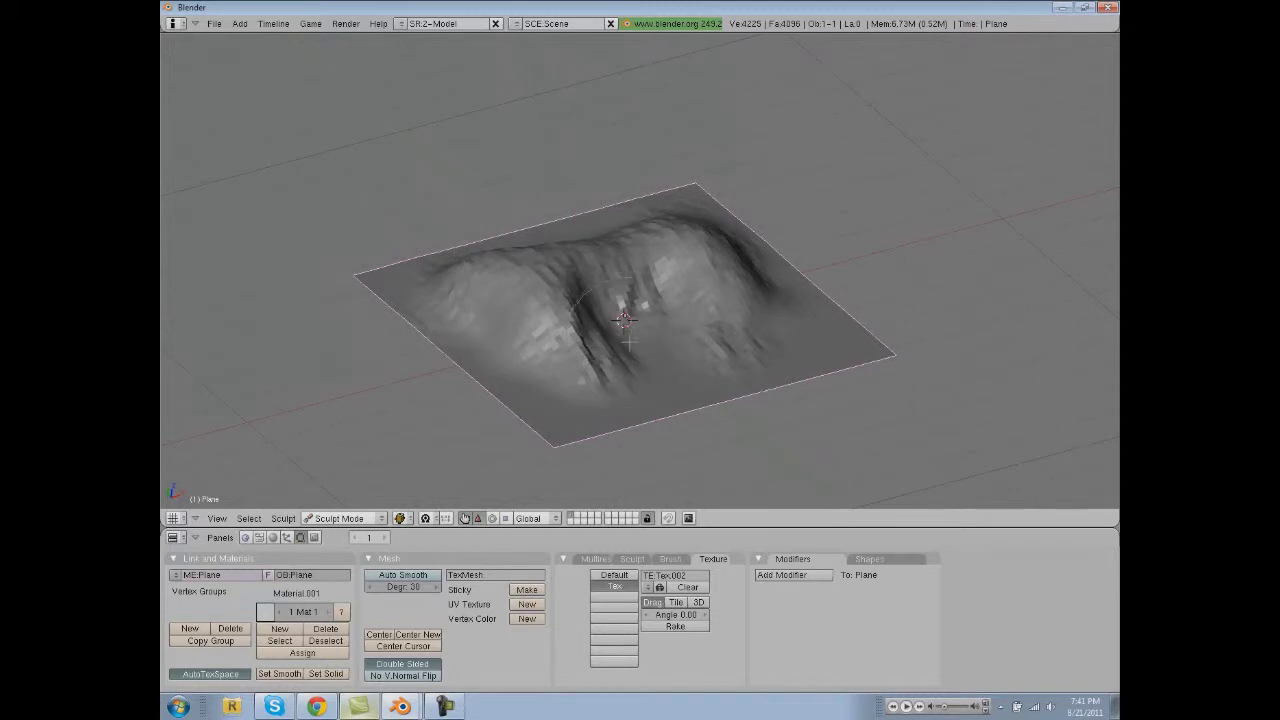
Step: Set the texture type of the brush texture Tex.002 to Wood
{"action": "left_click", "coordinate": [272, 538]}
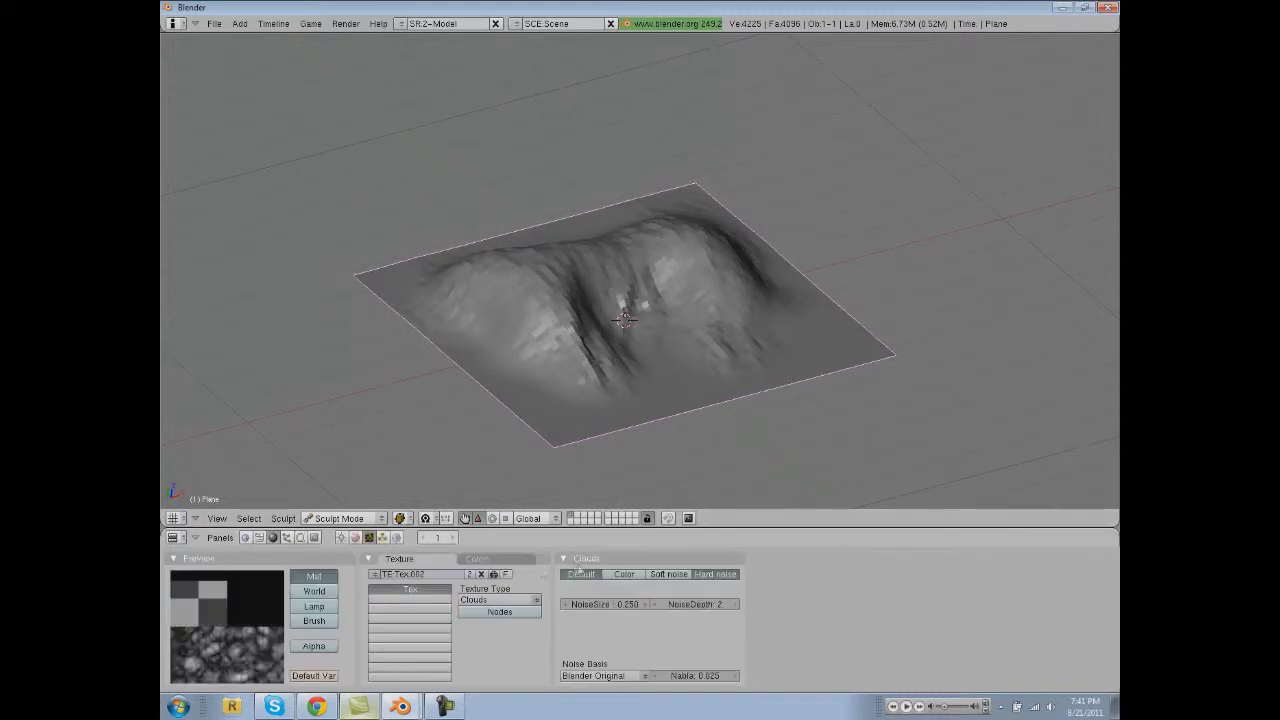
{"action": "left_click", "coordinate": [483, 599]}
{"action": "left_click", "coordinate": [472, 494]}
{"action": "left_click", "coordinate": [495, 600]}
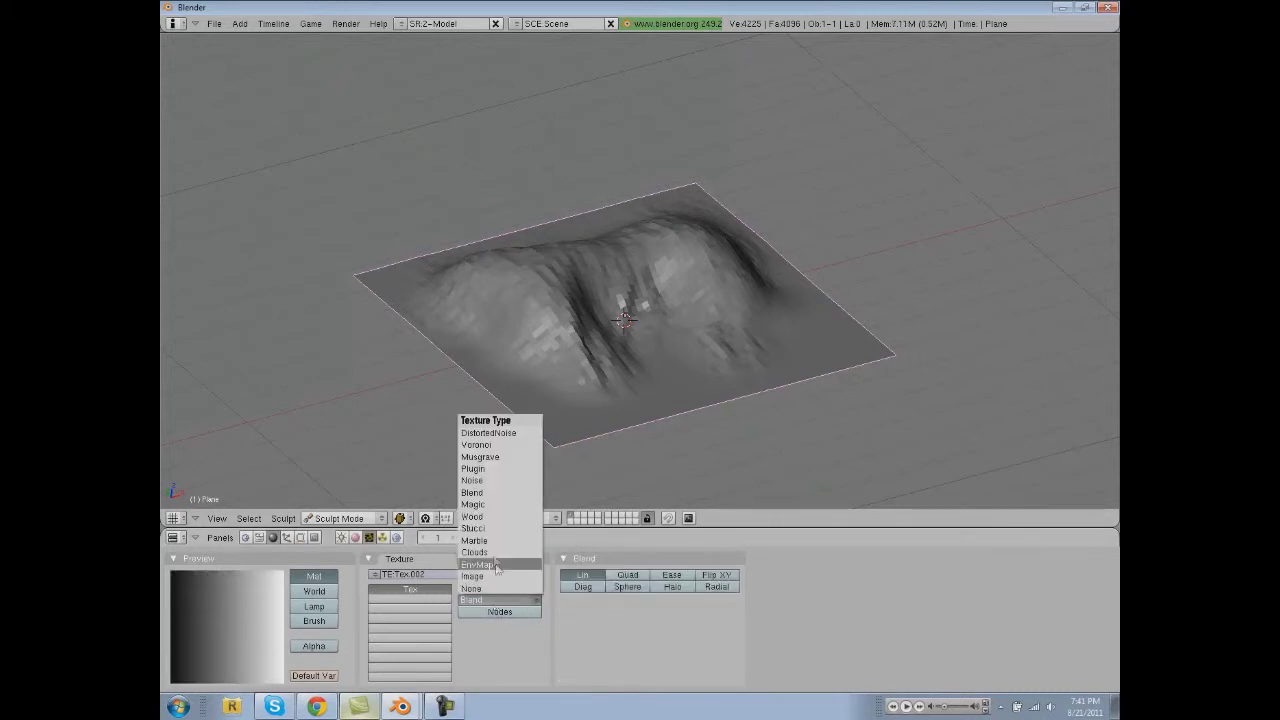
{"action": "left_click", "coordinate": [474, 516]}
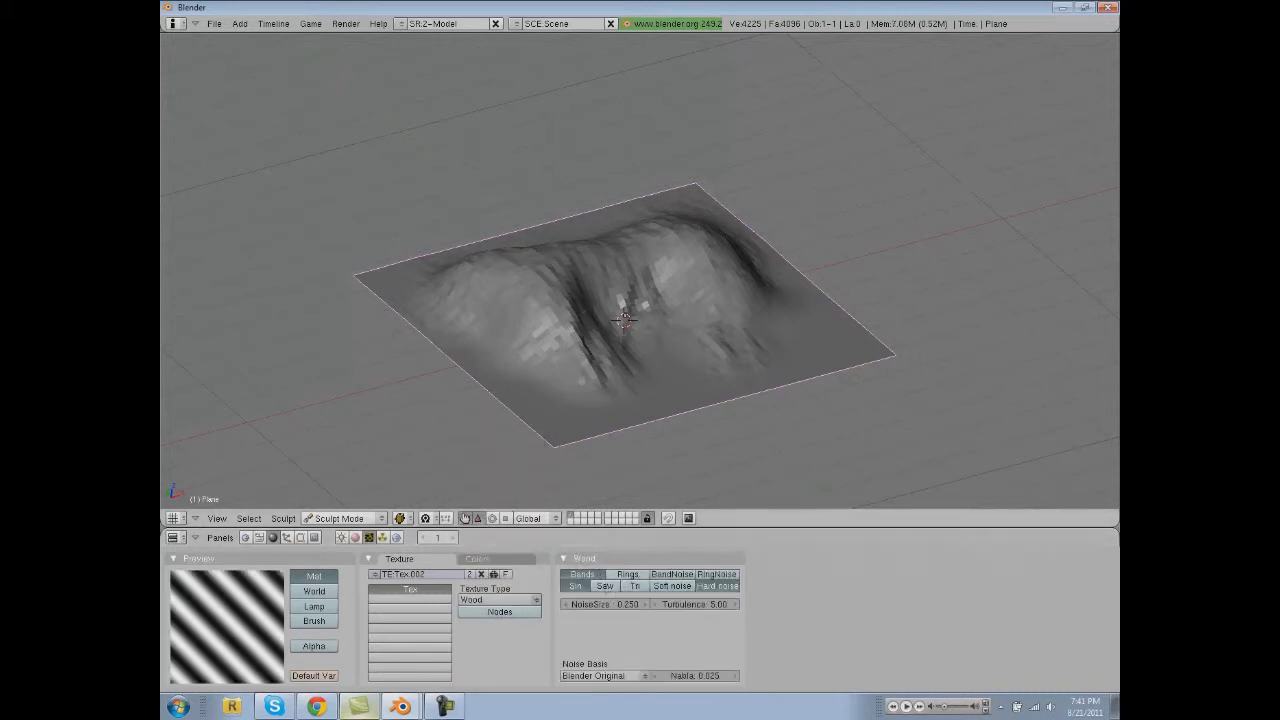
Step: Sculpt banded ridges across the hills and slopes of the terrain from several sides with the Wood-textured brush
{"action": "mouse_move", "coordinate": [624, 316]}
{"action": "left_mouse_down"}
{"action": "mouse_move", "coordinate": [618, 296]}
{"action": "mouse_move", "coordinate": [720, 274]}
{"action": "mouse_move", "coordinate": [680, 300]}
{"action": "mouse_move", "coordinate": [729, 257]}
{"action": "mouse_move", "coordinate": [650, 242]}
{"action": "mouse_move", "coordinate": [640, 270]}
{"action": "left_mouse_up"}
{"action": "middle_click_drag", "start_coordinate": [640, 280], "coordinate": [567, 316]}
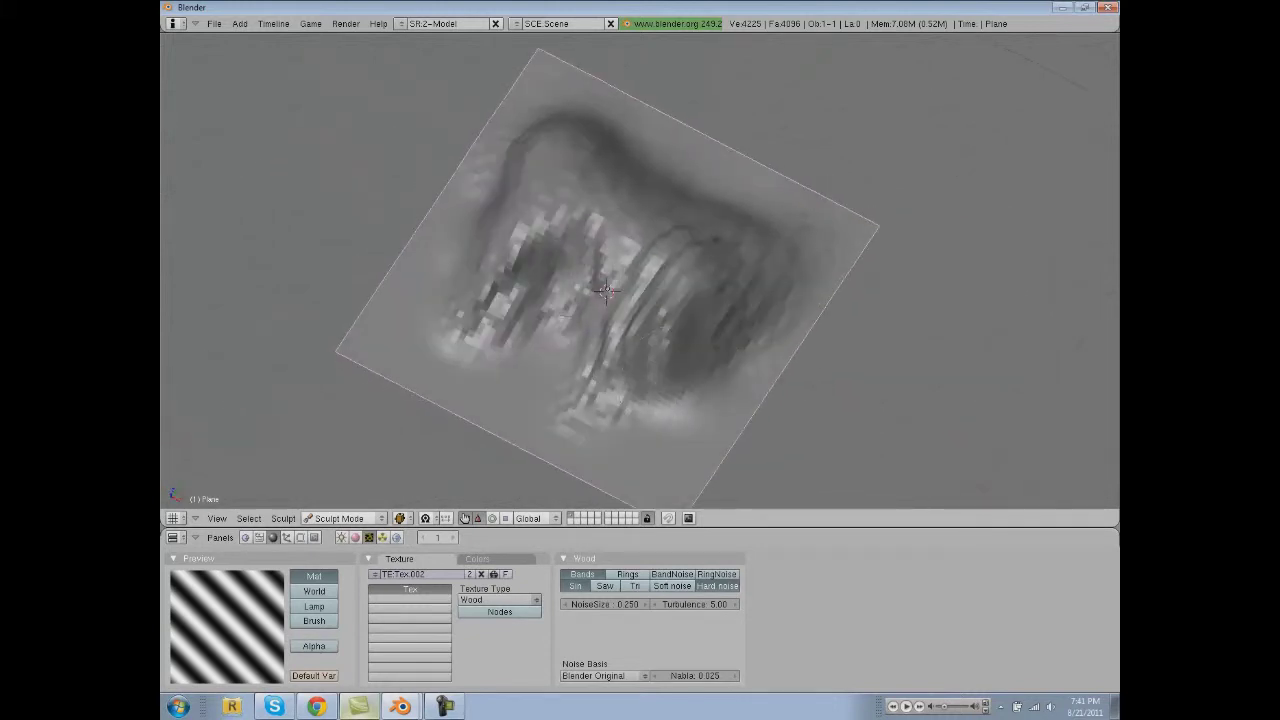
{"action": "middle_click_drag", "start_coordinate": [700, 240], "coordinate": [706, 305]}
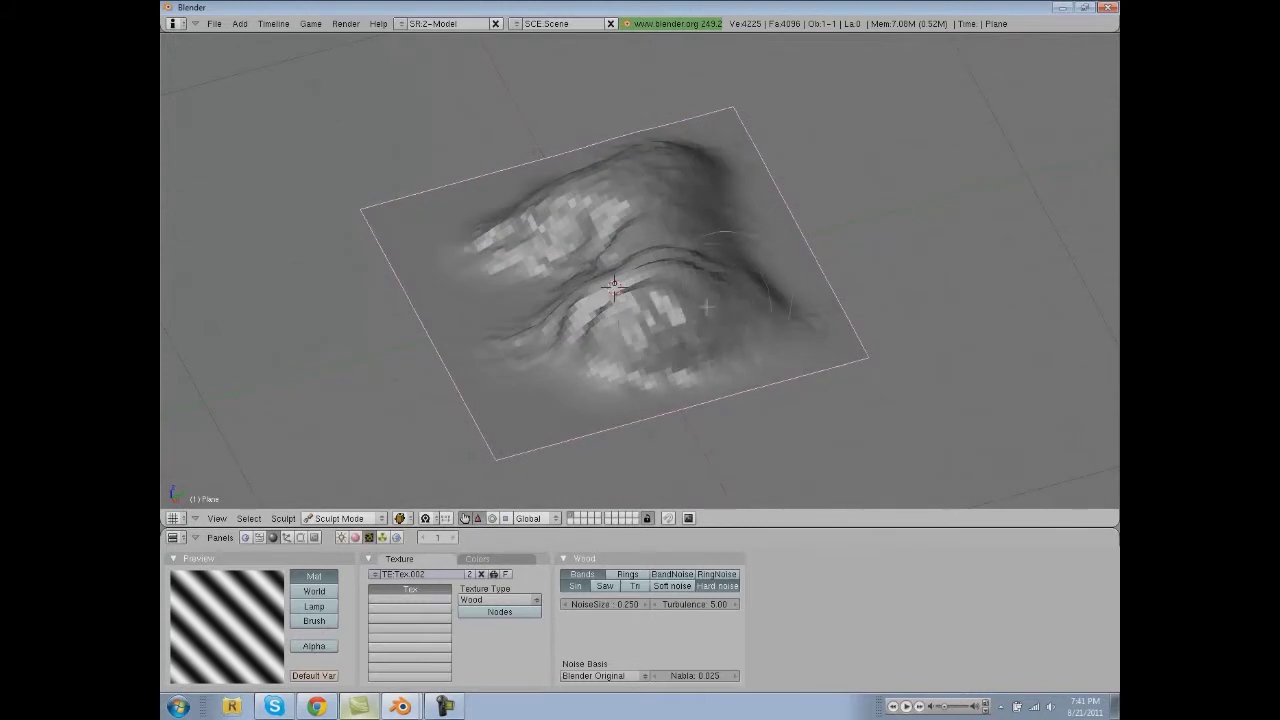
{"action": "middle_click_drag", "start_coordinate": [690, 300], "coordinate": [599, 381]}
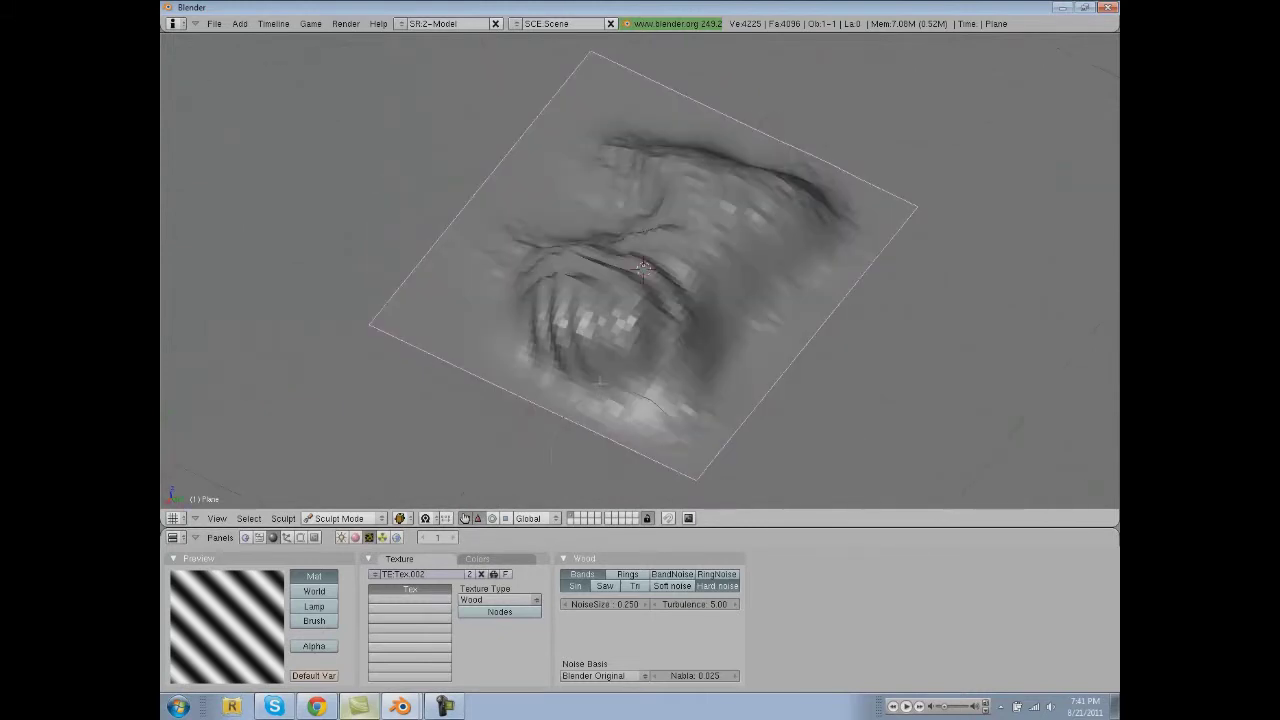
{"action": "mouse_move", "coordinate": [735, 368]}
{"action": "left_mouse_down"}
{"action": "mouse_move", "coordinate": [765, 350]}
{"action": "mouse_move", "coordinate": [828, 262]}
{"action": "mouse_move", "coordinate": [790, 200]}
{"action": "left_mouse_up"}
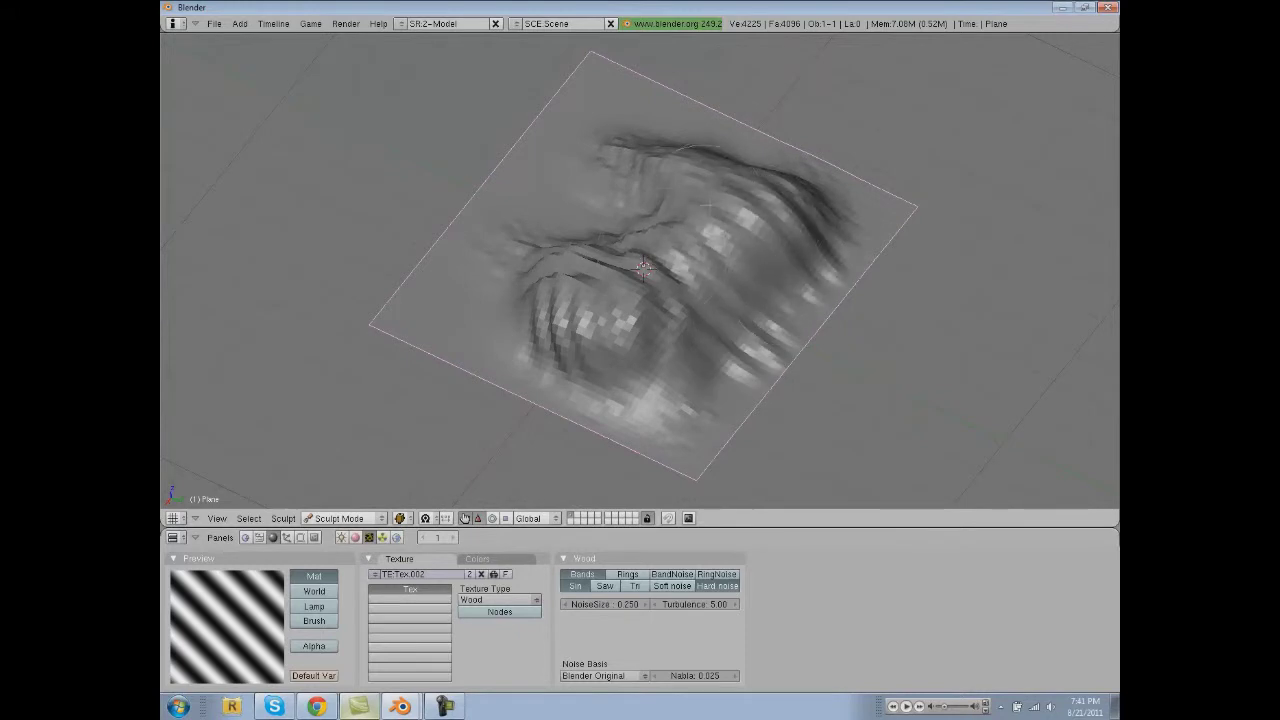
{"action": "mouse_move", "coordinate": [716, 230]}
{"action": "middle_mouse_down"}
{"action": "mouse_move", "coordinate": [805, 350]}
{"action": "mouse_move", "coordinate": [748, 318]}
{"action": "mouse_move", "coordinate": [742, 340]}
{"action": "middle_mouse_up"}
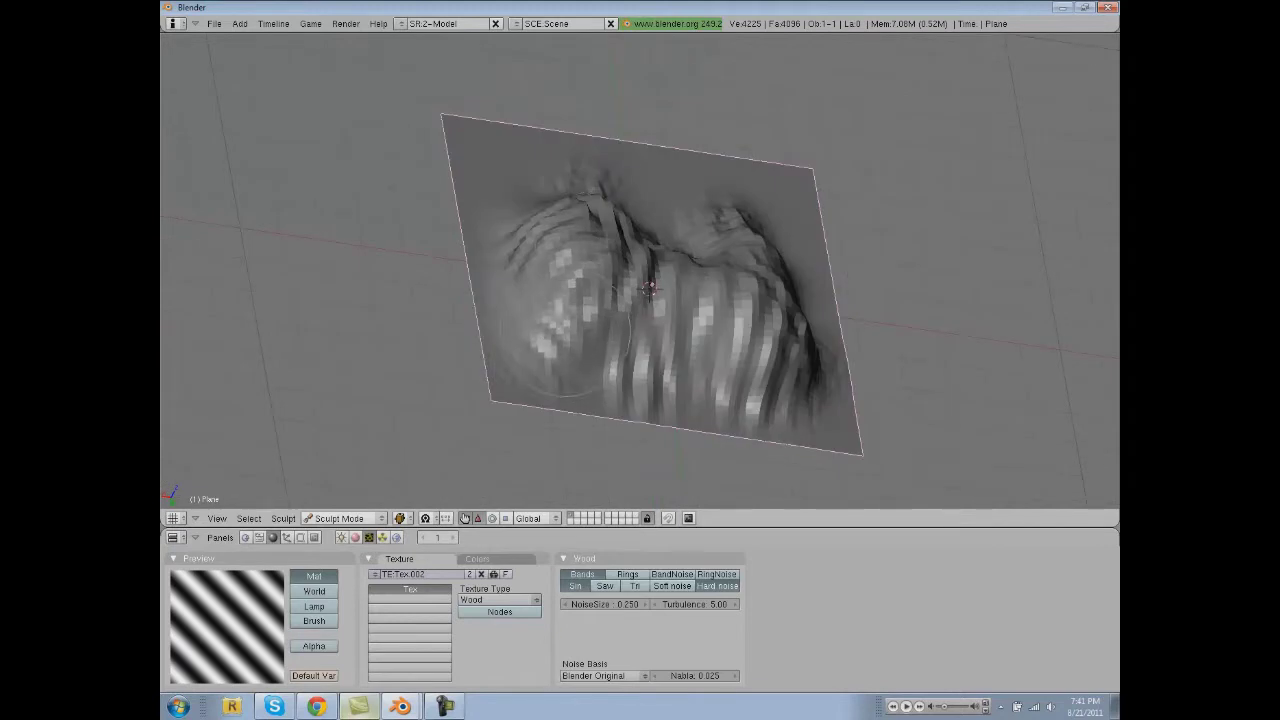
{"action": "mouse_move", "coordinate": [570, 300]}
{"action": "middle_mouse_down"}
{"action": "mouse_move", "coordinate": [655, 320]}
{"action": "mouse_move", "coordinate": [720, 305]}
{"action": "middle_mouse_up"}
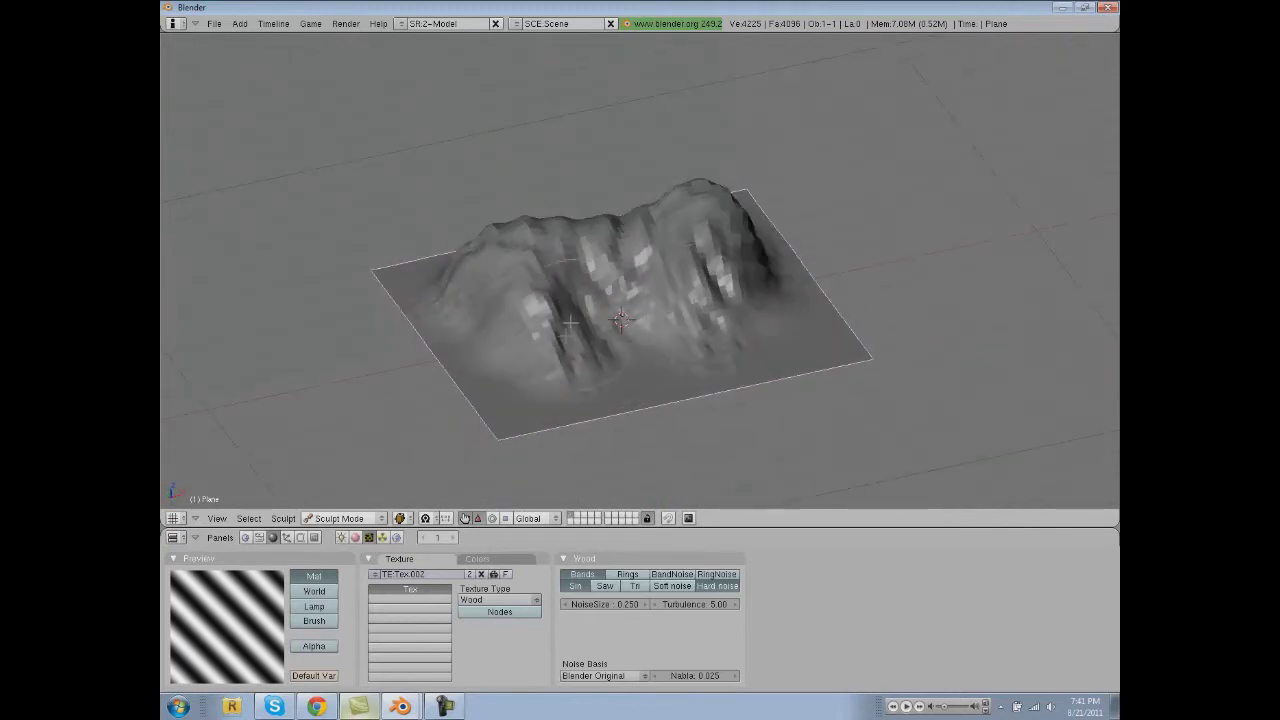
{"action": "mouse_move", "coordinate": [603, 263]}
{"action": "left_mouse_down"}
{"action": "mouse_move", "coordinate": [610, 290]}
{"action": "mouse_move", "coordinate": [550, 305]}
{"action": "mouse_move", "coordinate": [492, 275]}
{"action": "left_mouse_up"}
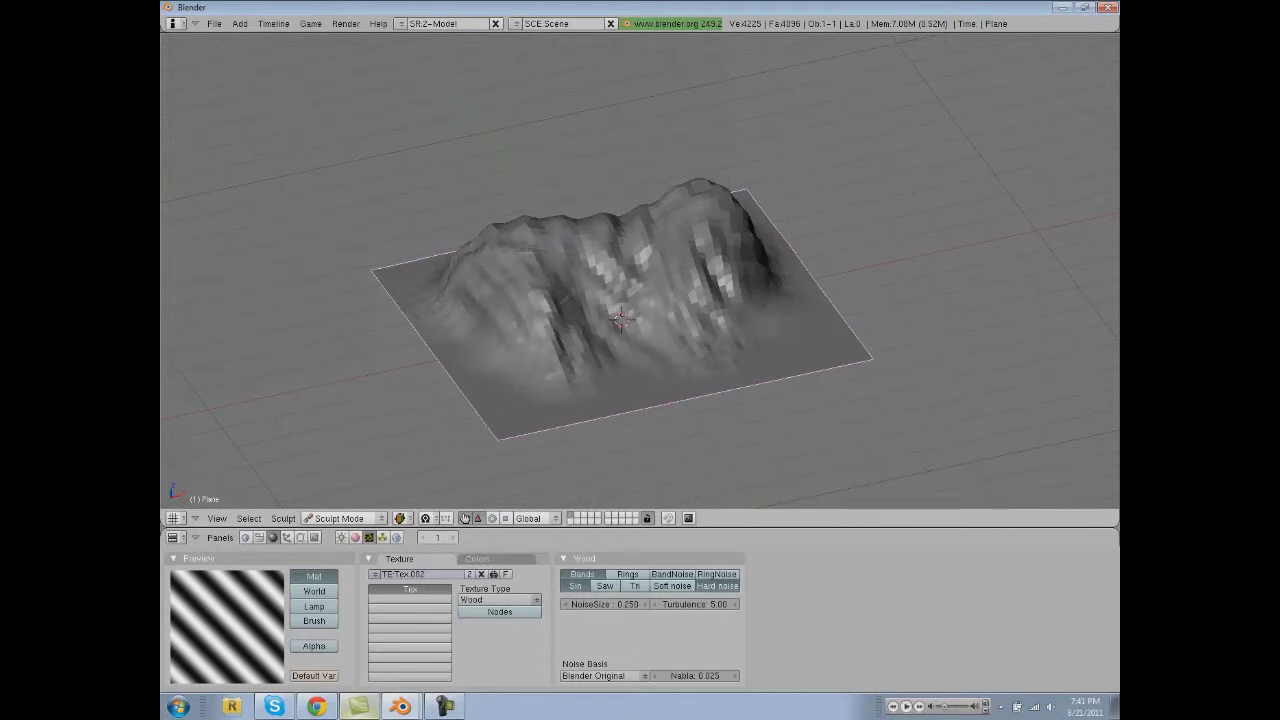
{"action": "middle_click_drag", "start_coordinate": [606, 362], "coordinate": [616, 318]}
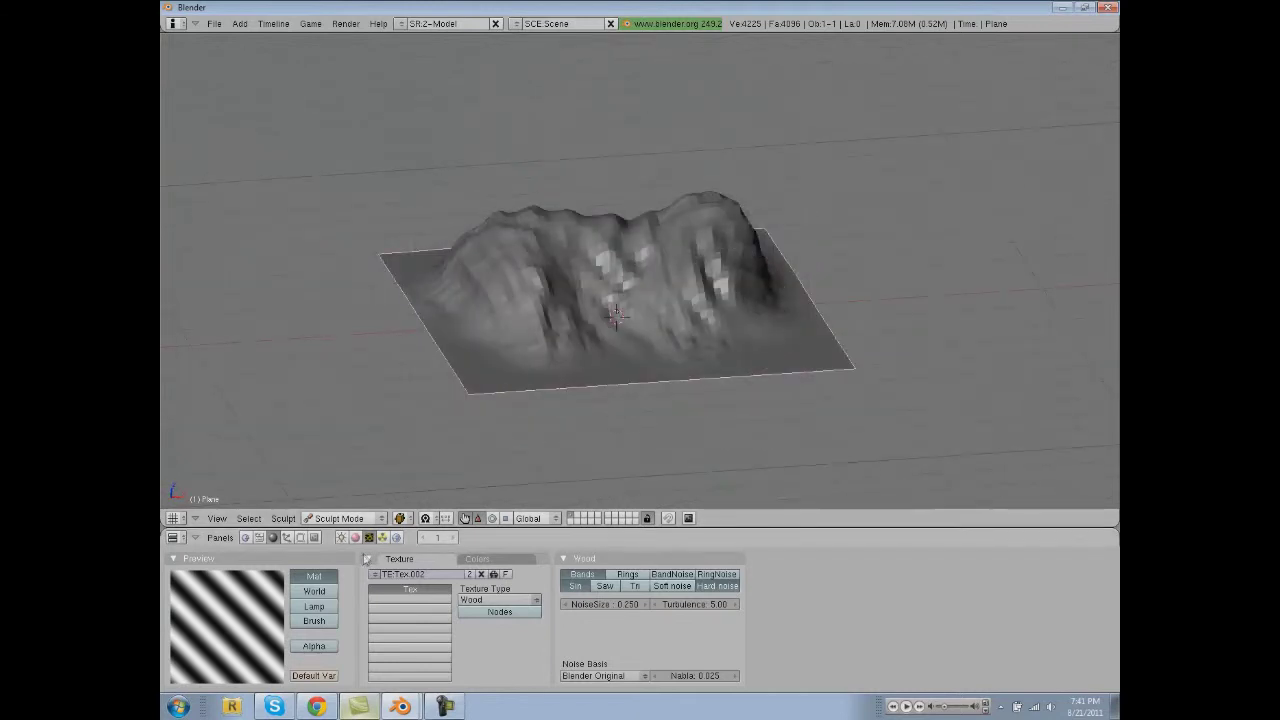
Step: Switch to GIMP and create a new 500 x 500 pixel image
{"action": "left_click", "coordinate": [1062, 7]}
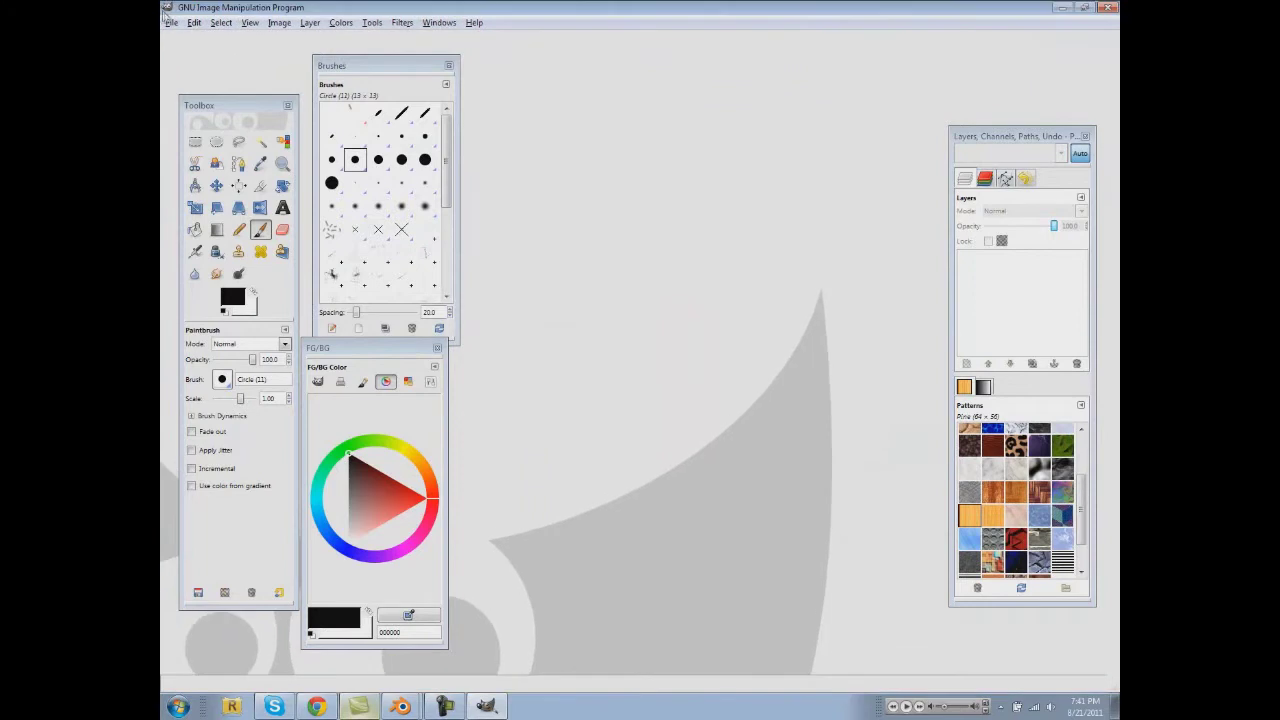
{"action": "left_click", "coordinate": [171, 22]}
{"action": "left_click", "coordinate": [190, 38]}
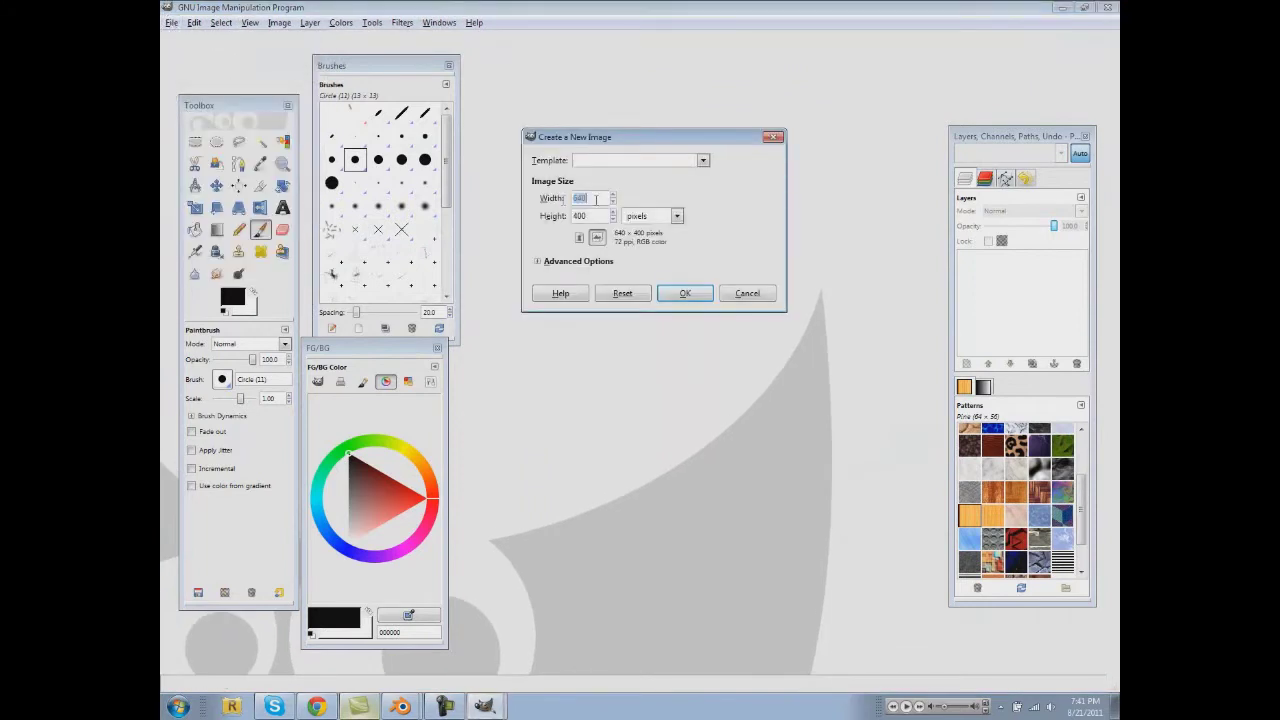
{"action": "type", "text": "500500"}
{"action": "key", "text": "Return"}
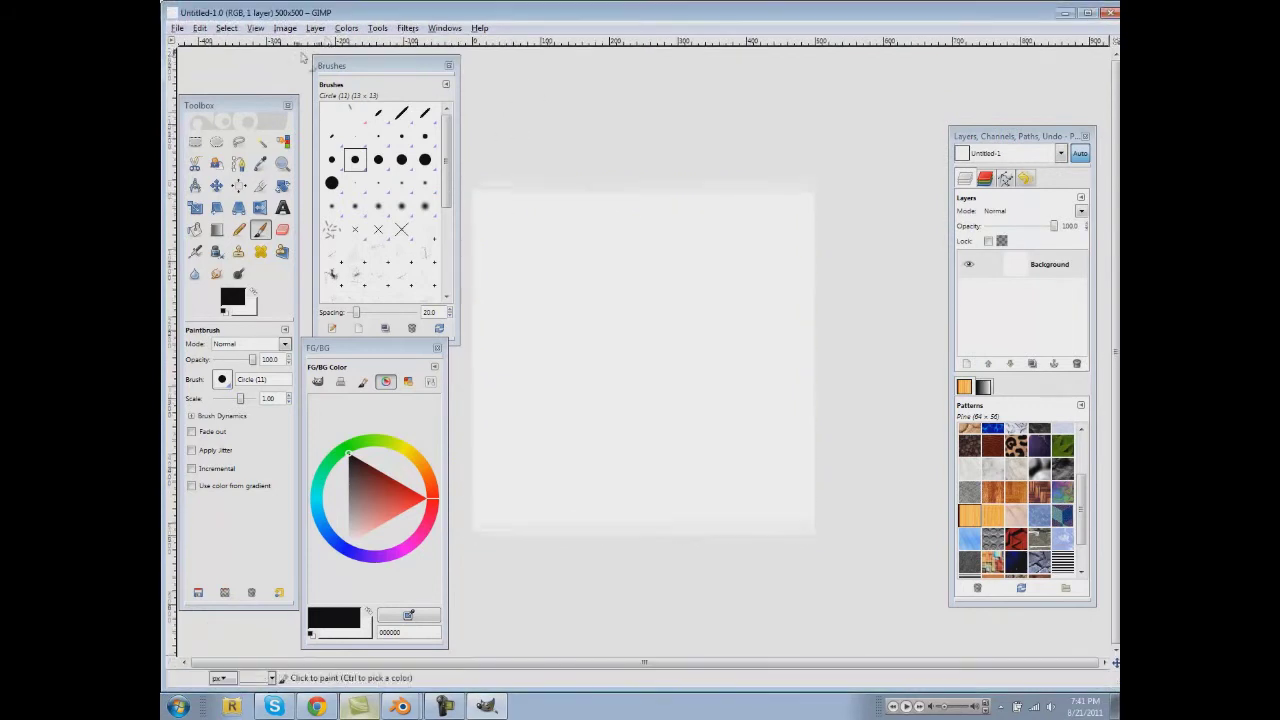
Step: Add an alpha channel to the background layer and clear its contents to full transparency
{"action": "left_click", "coordinate": [323, 28]}
{"action": "mouse_move", "coordinate": [381, 164]}
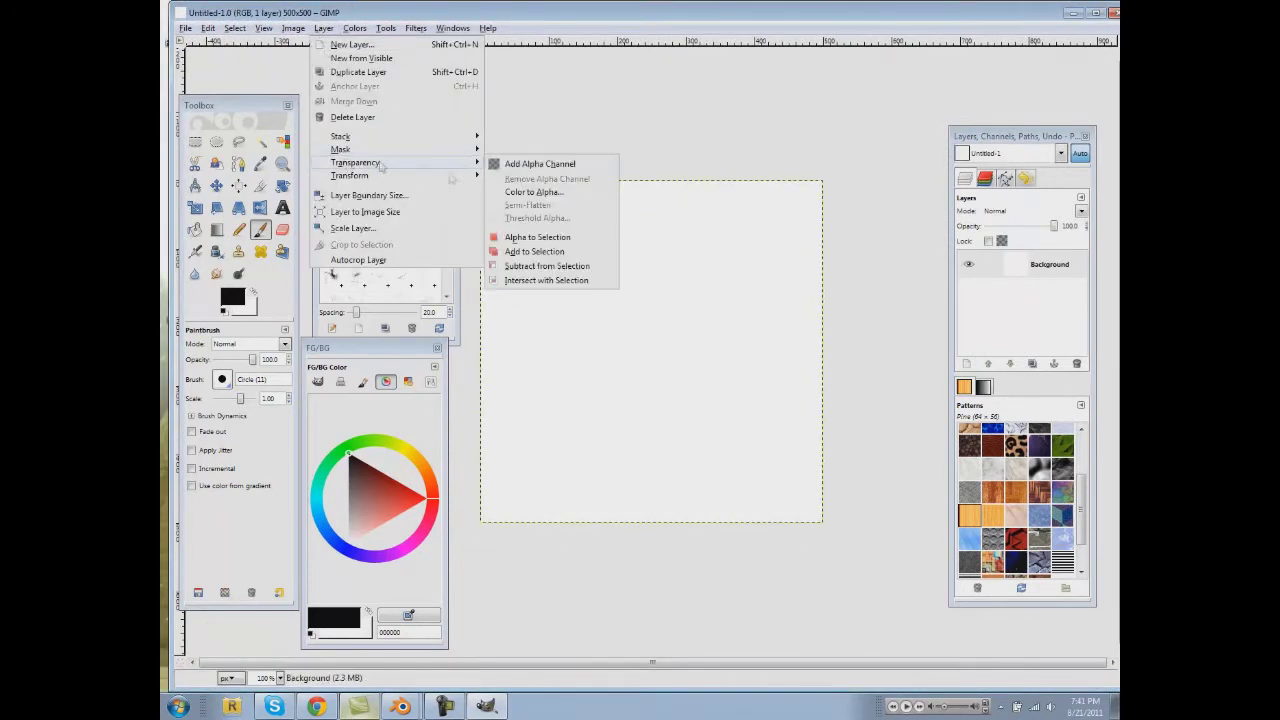
{"action": "left_click", "coordinate": [530, 164]}
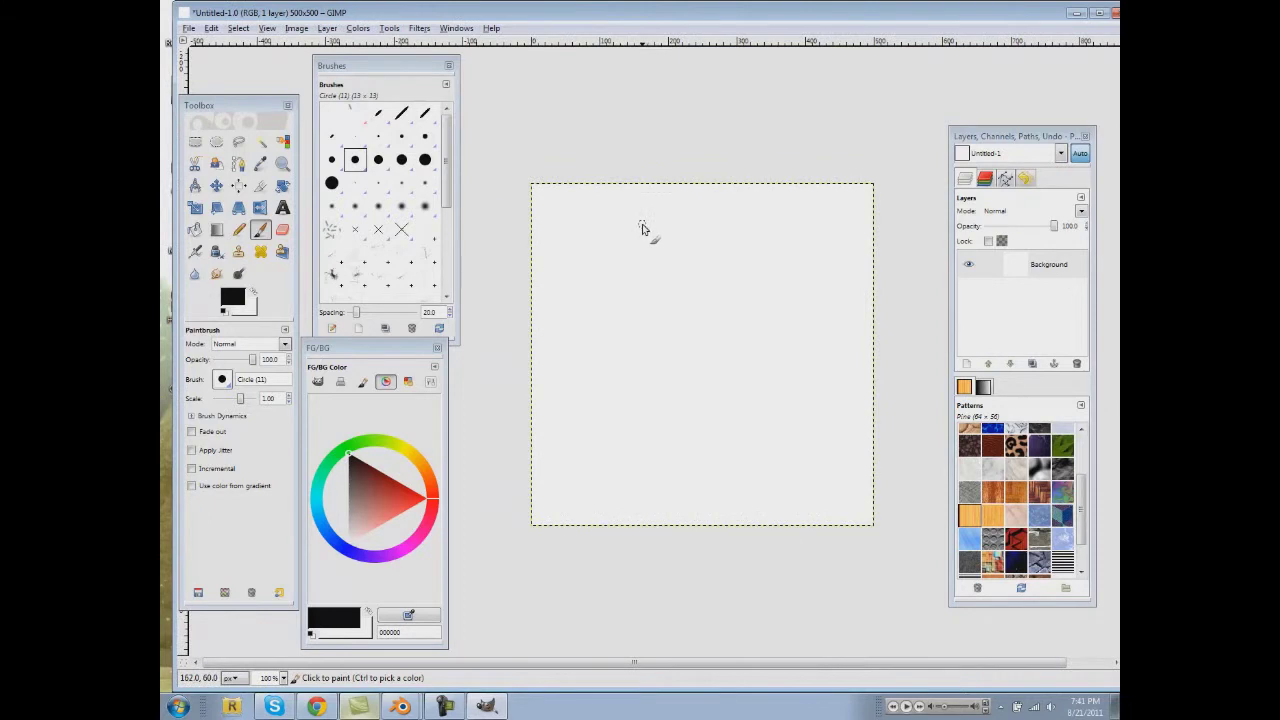
{"action": "key", "text": "Delete"}
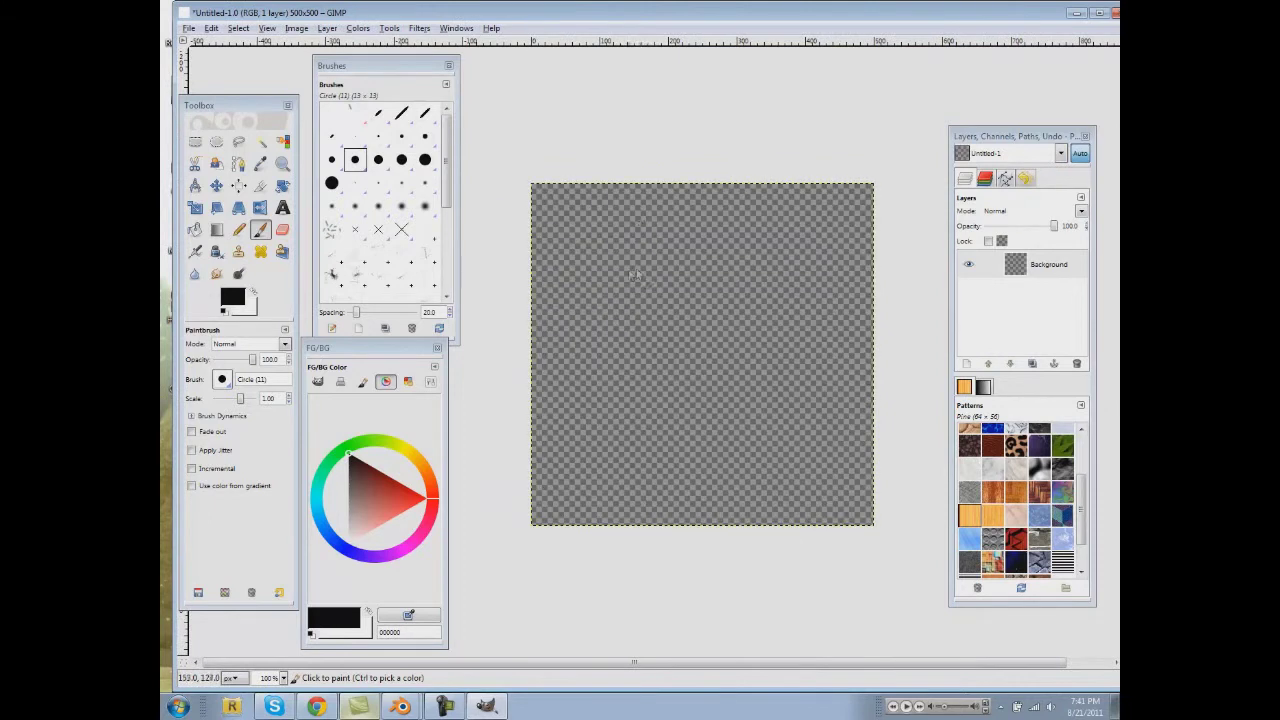
Step: Add a new 500 x 500 layer with transparency fill above the background
{"action": "middle_click_drag", "start_coordinate": [634, 274], "coordinate": [622, 261]}
{"action": "left_click", "coordinate": [327, 28]}
{"action": "left_click", "coordinate": [345, 44]}
{"action": "key", "text": "Return"}
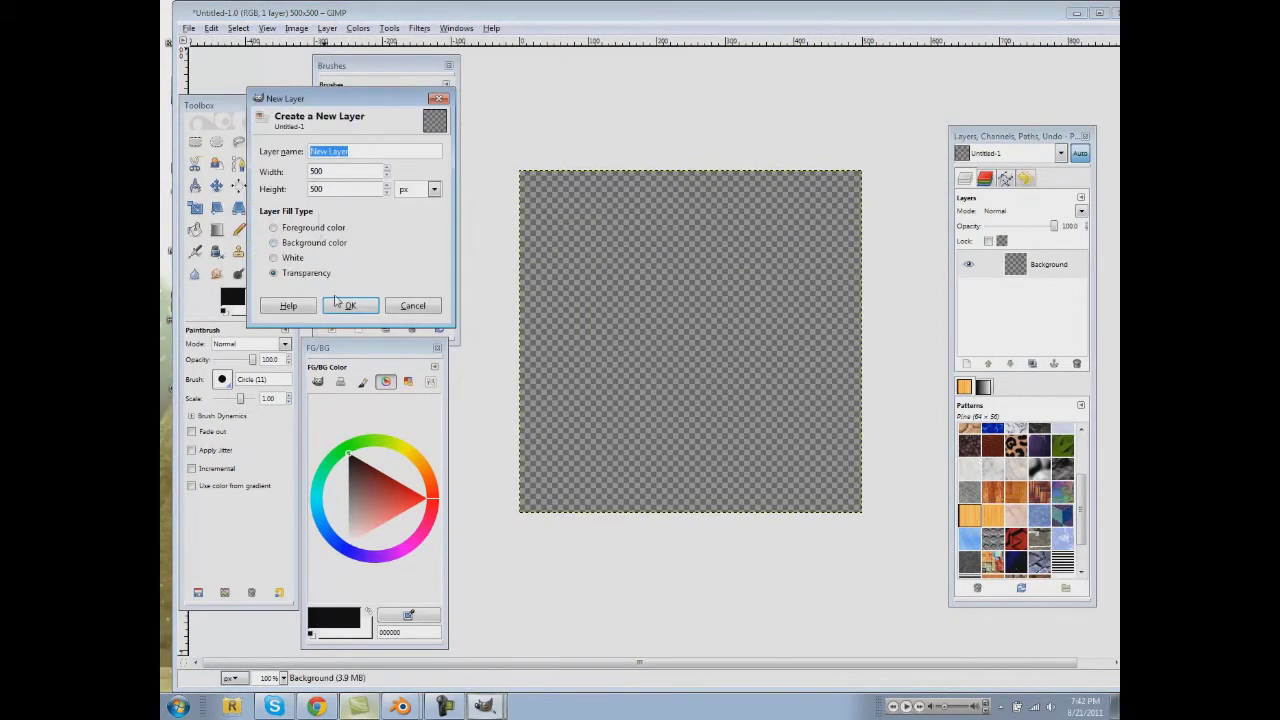
{"action": "key", "text": "Return"}
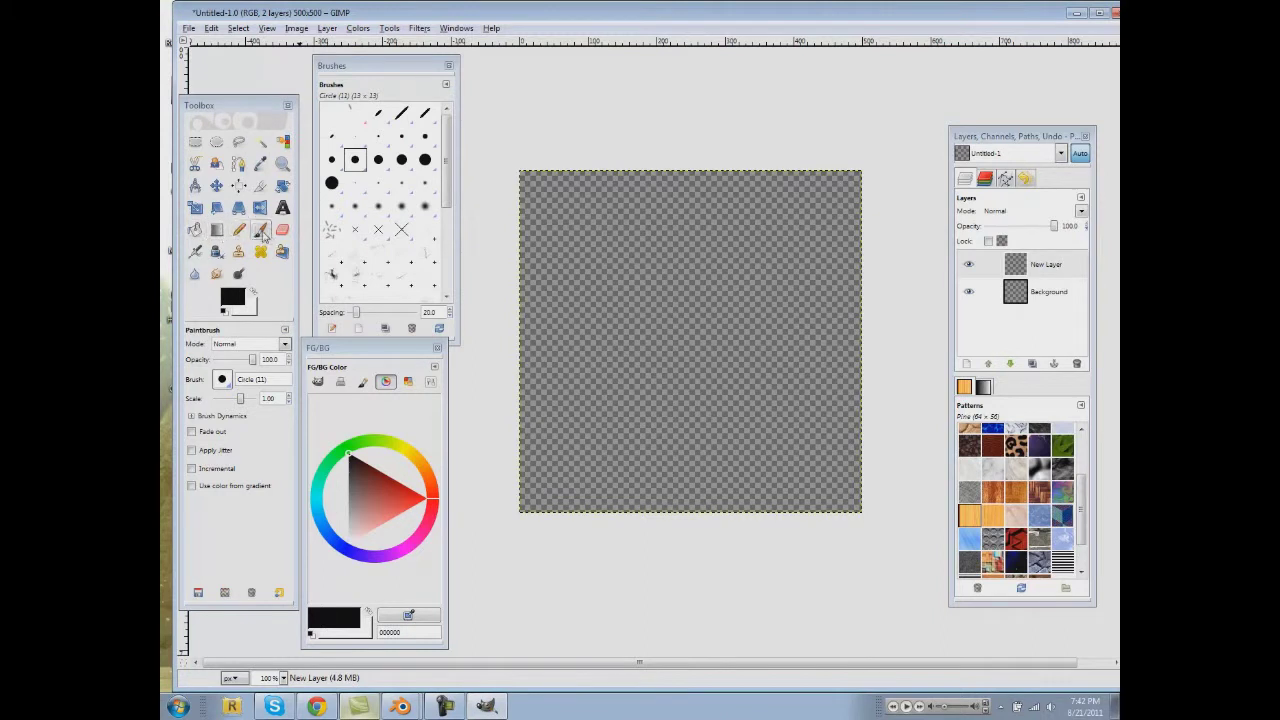
Step: Choose the Paintbrush with the Galaxy, Small (AP) brush and set its scale to 10.00
{"action": "left_click", "coordinate": [261, 231]}
{"action": "scroll", "coordinate": [336, 220], "scroll_direction": "down", "scroll_amount": 3}
{"action": "scroll", "coordinate": [333, 221], "scroll_direction": "down", "scroll_amount": 2}
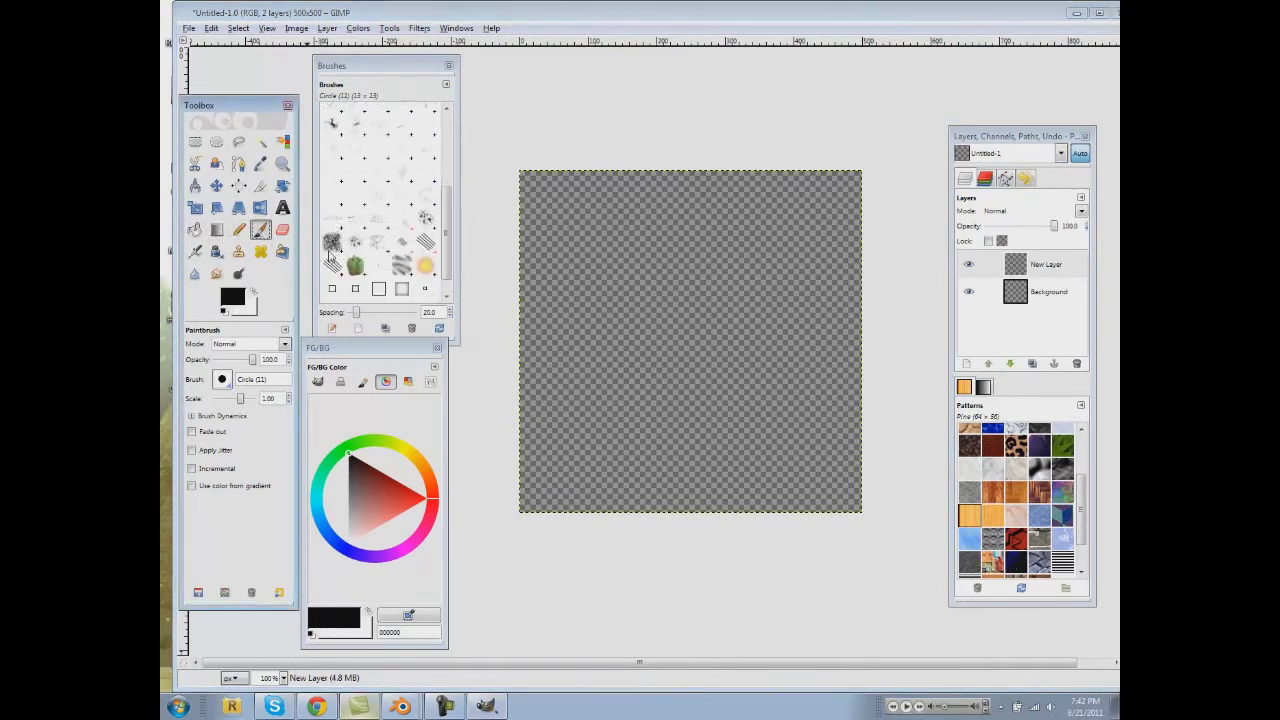
{"action": "scroll", "coordinate": [330, 256], "scroll_direction": "down", "scroll_amount": 1}
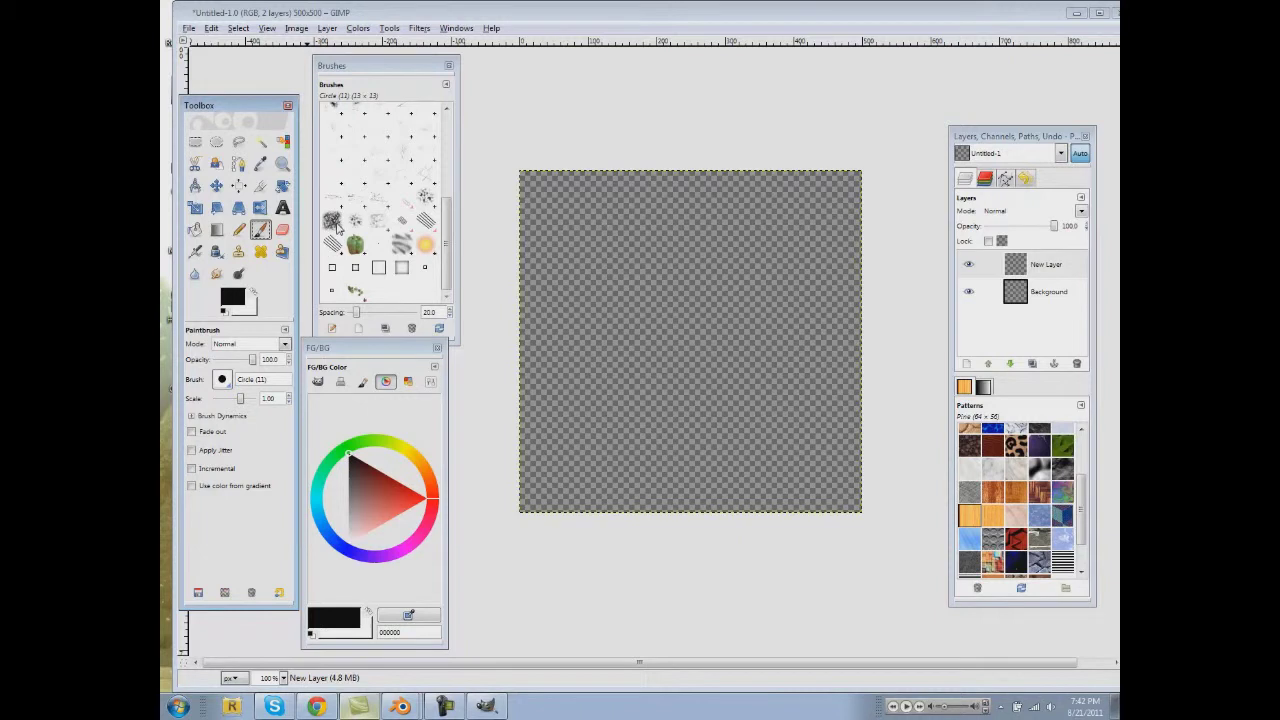
{"action": "left_click", "coordinate": [355, 220]}
{"action": "left_click_drag", "start_coordinate": [240, 398], "coordinate": [258, 398]}
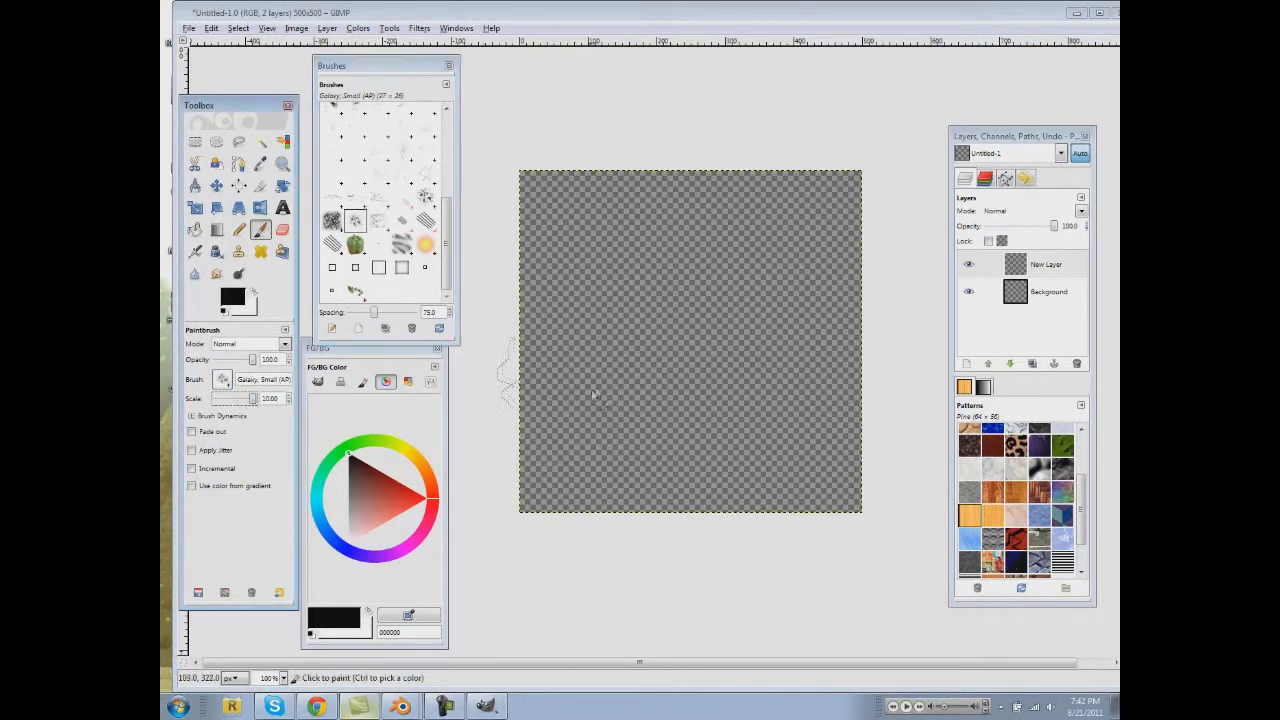
Step: Stamp the Galaxy, Small (AP) brush in black near the canvas centre, redoing the first stamp to make it darker
{"action": "left_click", "coordinate": [686, 338]}
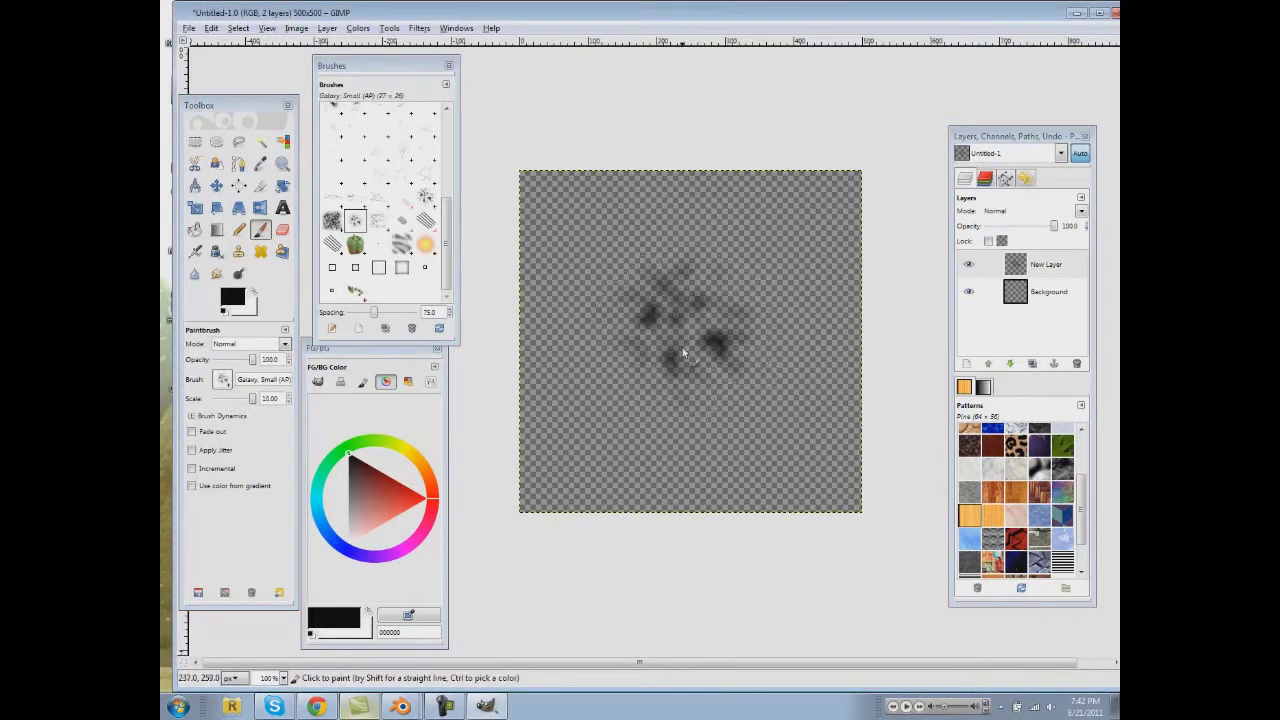
{"action": "key", "text": "ctrl+z"}
{"action": "left_click", "coordinate": [682, 333]}
{"action": "left_click", "coordinate": [682, 333]}
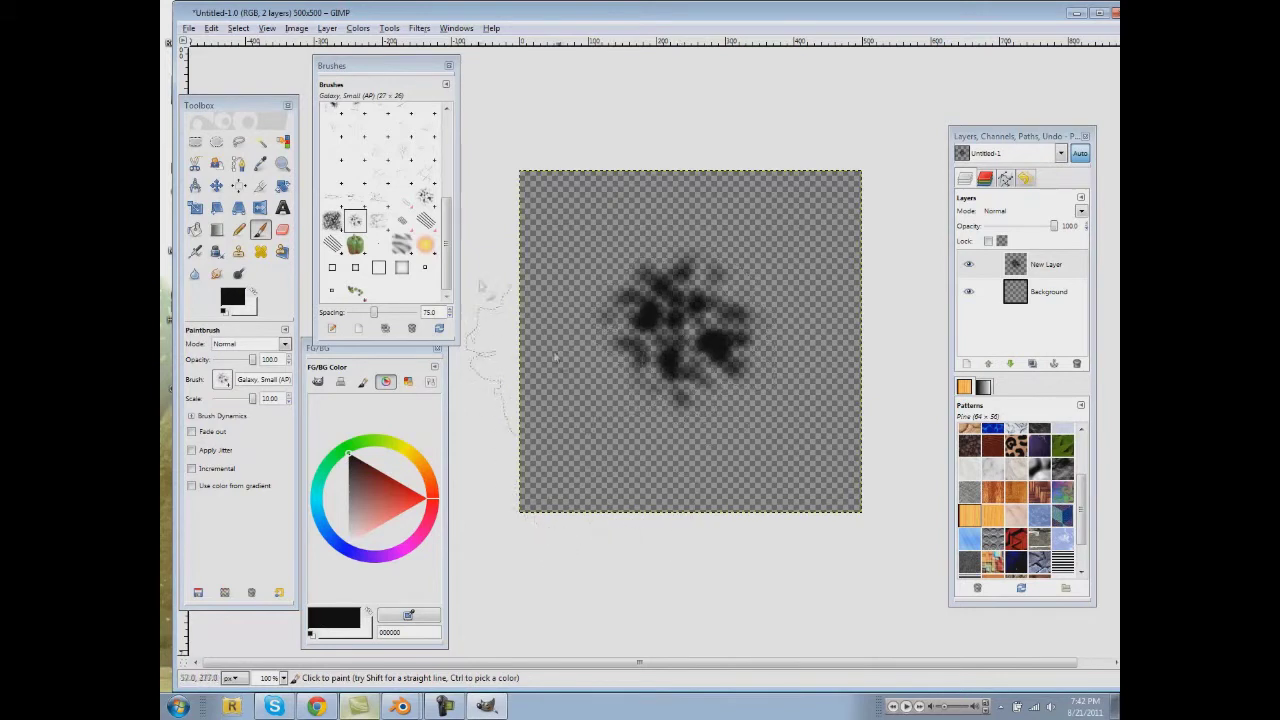
Step: Undo the brush stamps and the added layer
{"action": "scroll", "coordinate": [390, 220], "scroll_direction": "up", "scroll_amount": 3}
{"action": "scroll", "coordinate": [390, 220], "scroll_direction": "down", "scroll_amount": 5}
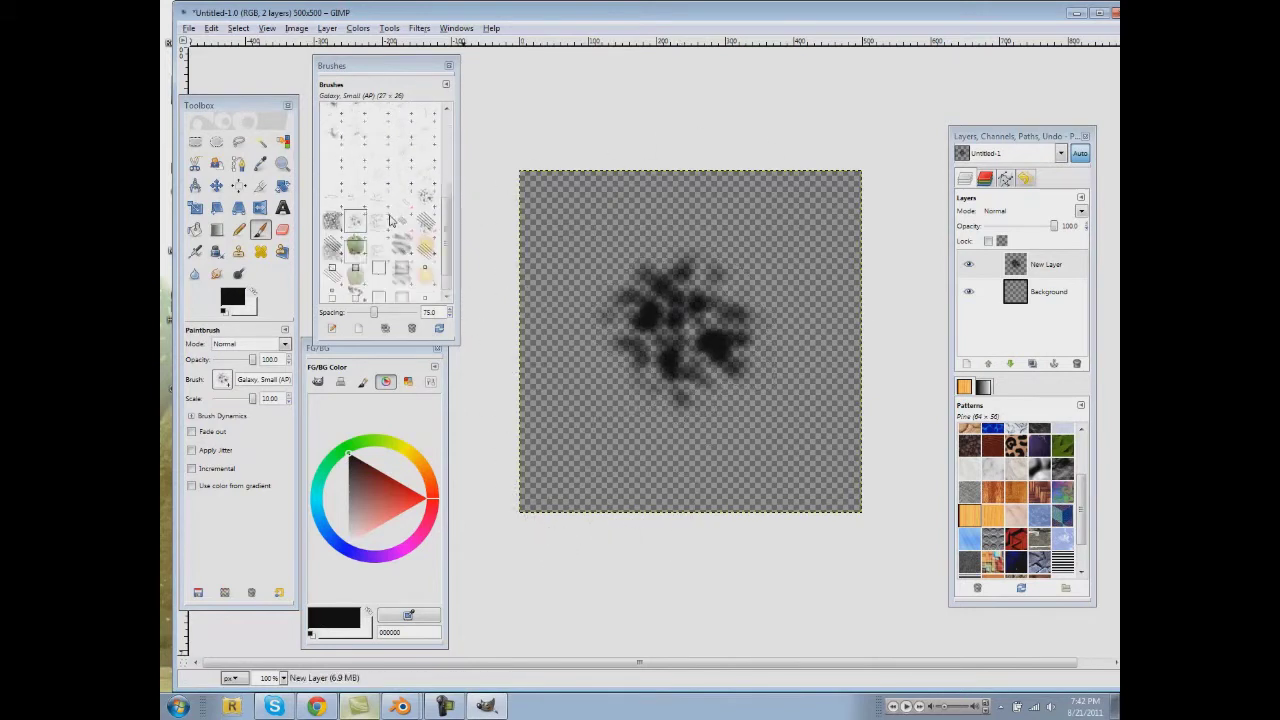
{"action": "key", "text": "z"}
{"action": "key", "text": "ctrl+z"}
{"action": "key", "text": "ctrl+z"}
{"action": "key", "text": "ctrl+z"}
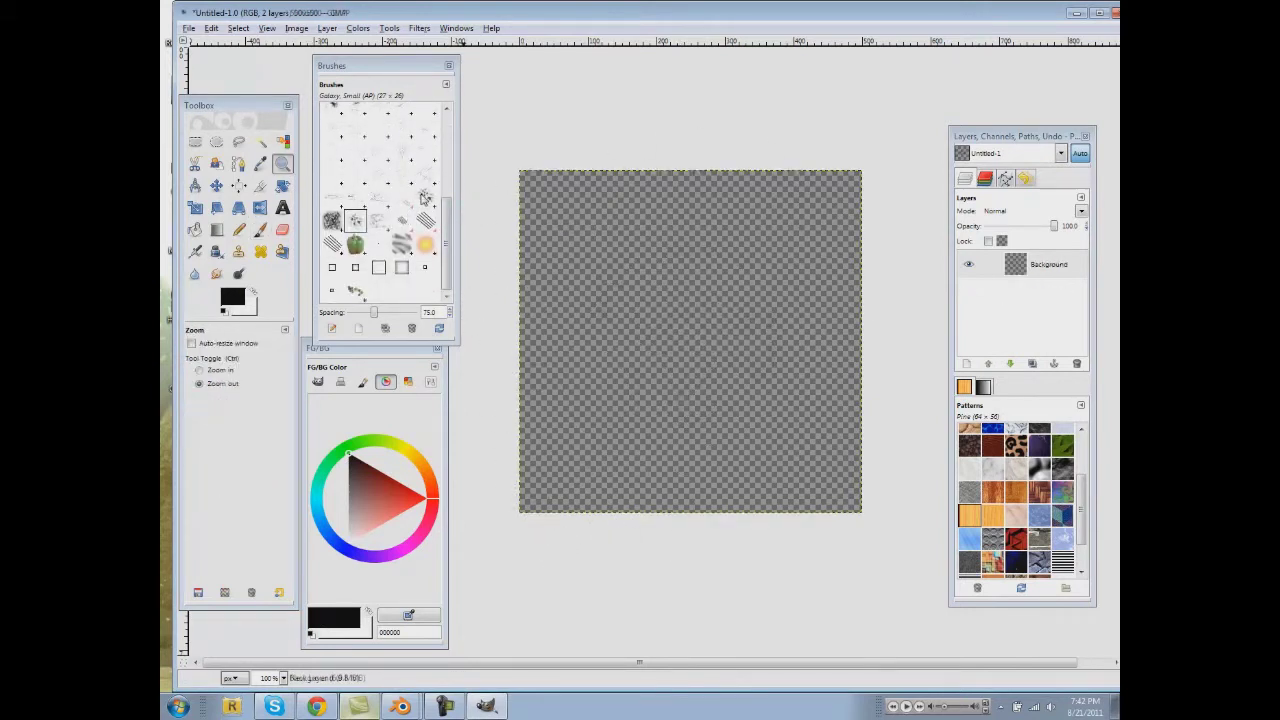
Step: Select the larger Galaxy (AP) brush and stamp it in black repeatedly at the canvas centre with the Paintbrush
{"action": "left_click", "coordinate": [425, 197]}
{"action": "key", "text": "p"}
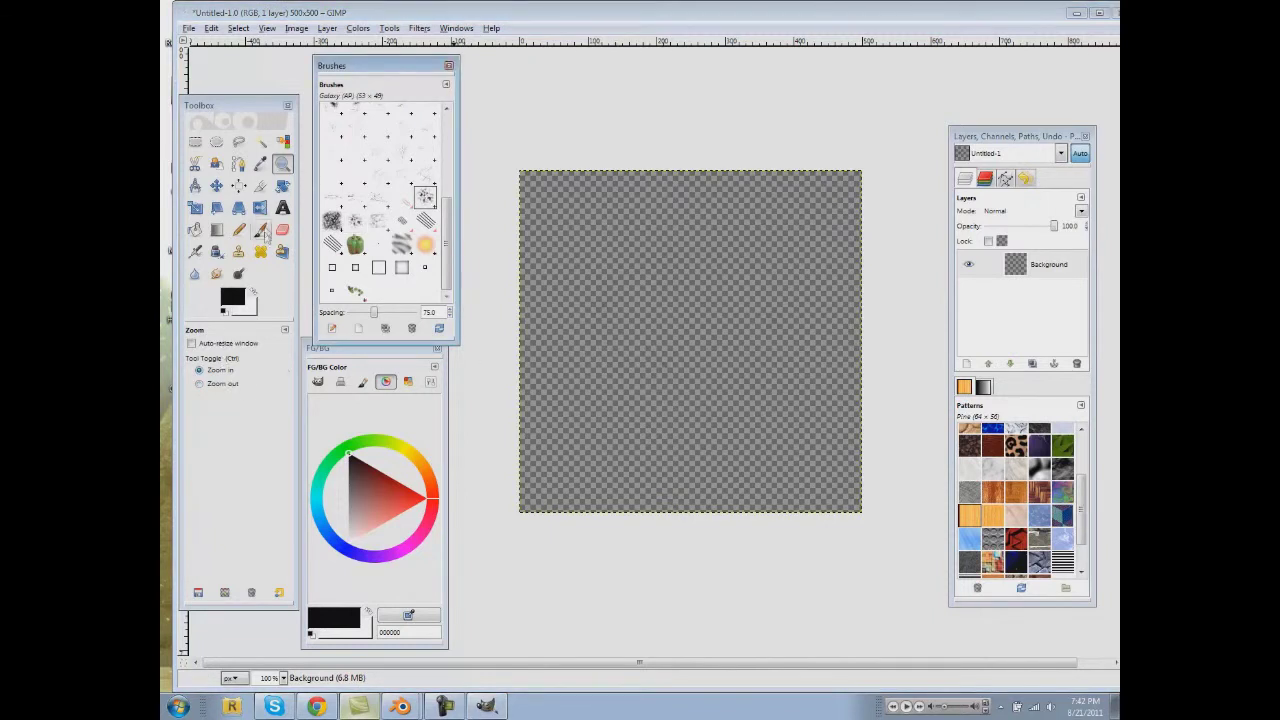
{"action": "left_click", "coordinate": [684, 352]}
{"action": "key", "text": "ctrl+z"}
{"action": "left_click", "coordinate": [691, 355]}
{"action": "left_click", "coordinate": [691, 355]}
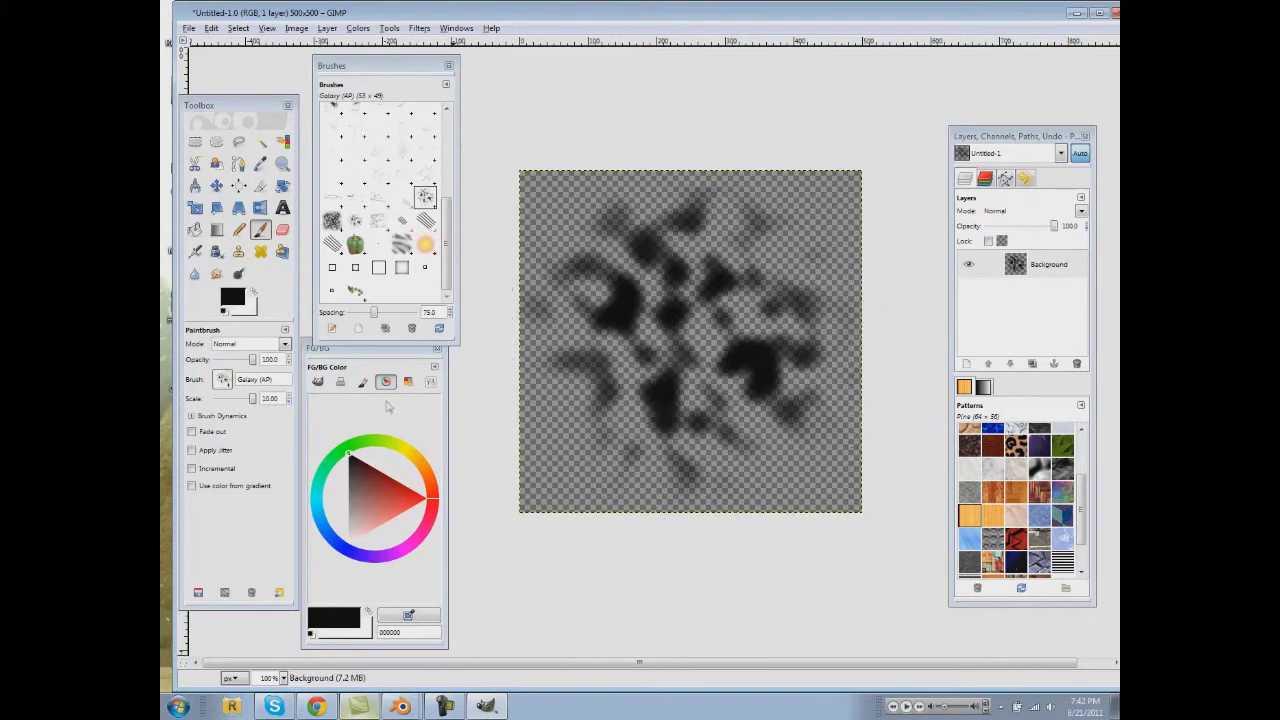
Step: Save the image as brush.png on the Desktop with the default PNG options, and close GIMP
{"action": "left_click", "coordinate": [185, 28]}
{"action": "left_click", "coordinate": [205, 151]}
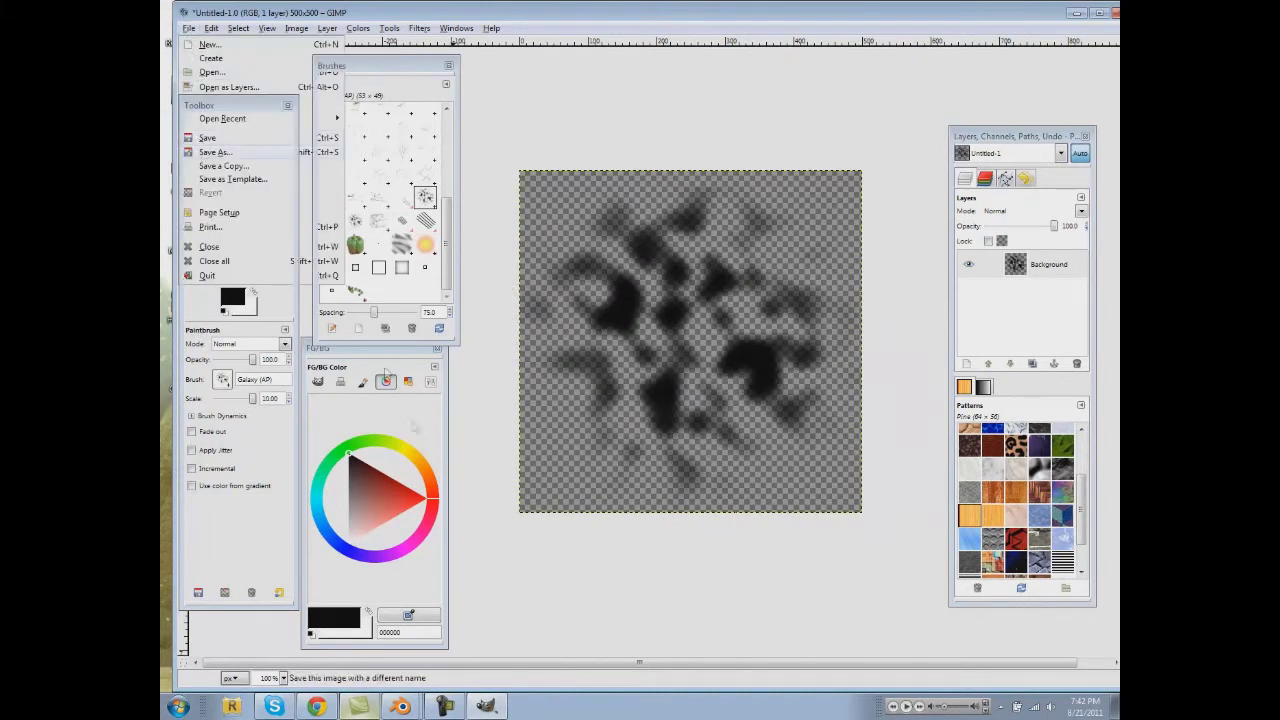
{"action": "left_click", "coordinate": [507, 82]}
{"action": "left_click", "coordinate": [503, 108]}
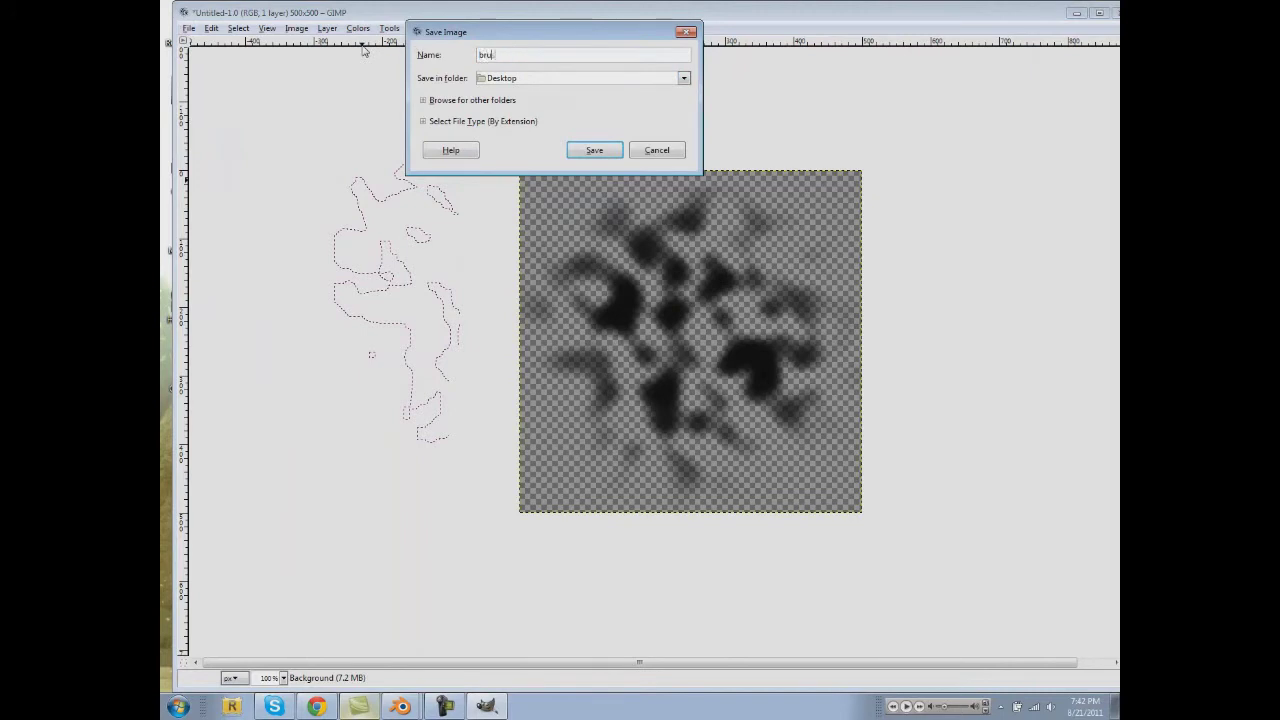
{"action": "key", "text": "Return"}
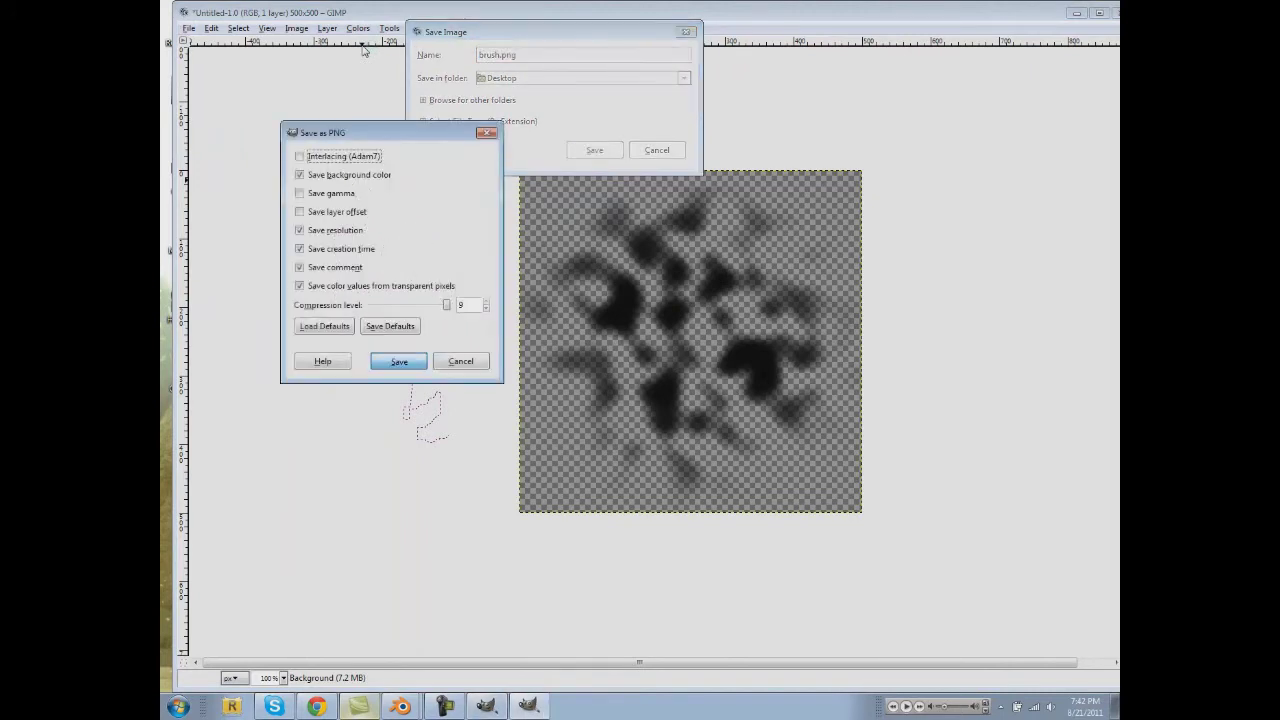
{"action": "key", "text": "Return"}
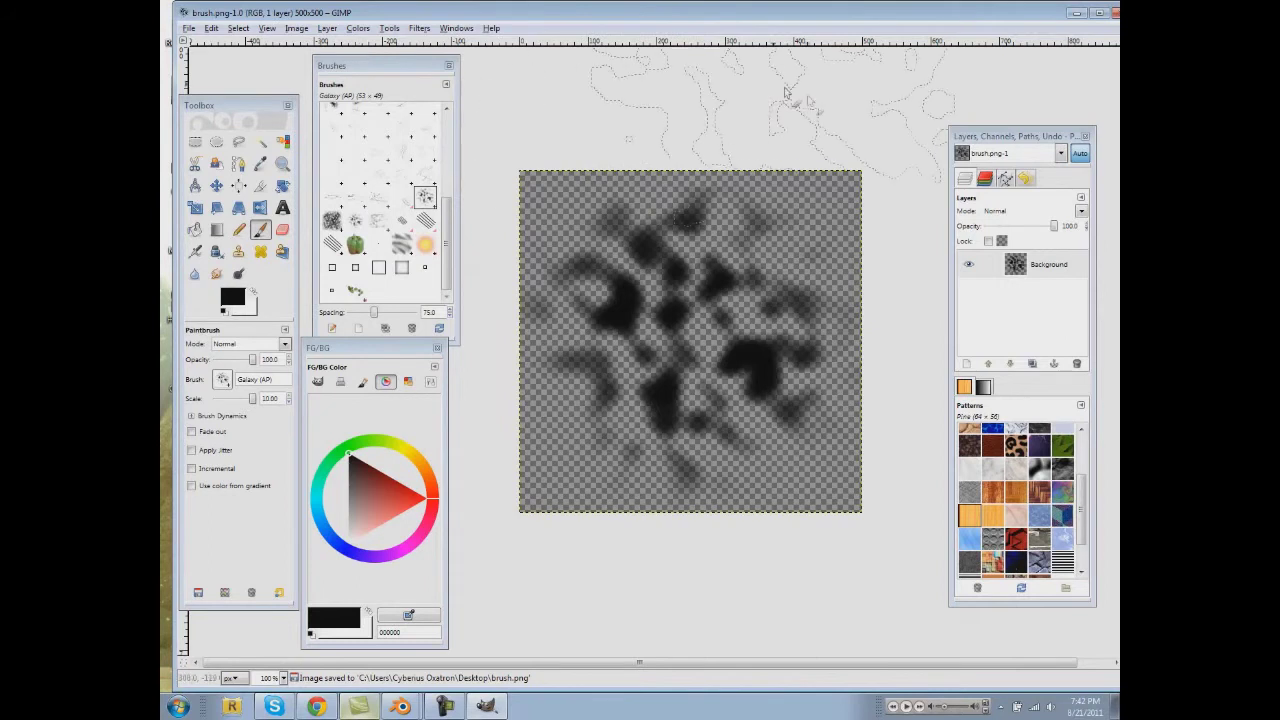
{"action": "left_click", "coordinate": [1113, 13]}
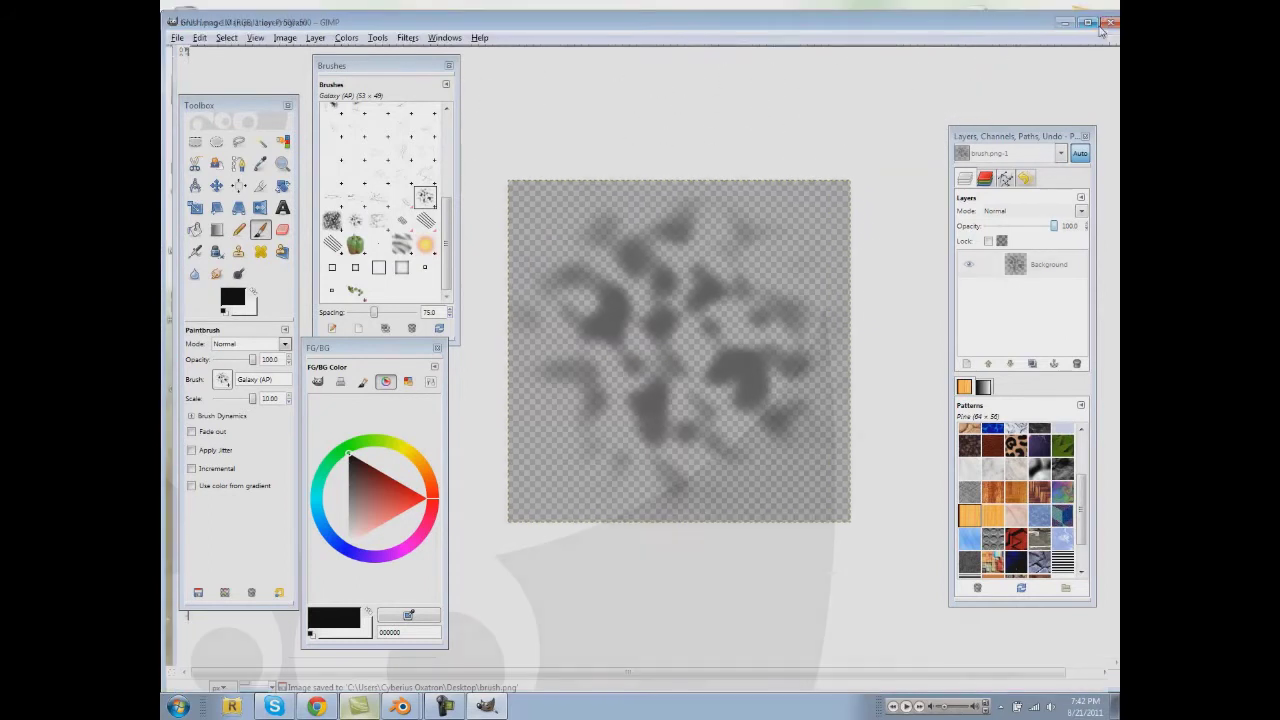
{"action": "left_click", "coordinate": [1113, 13]}
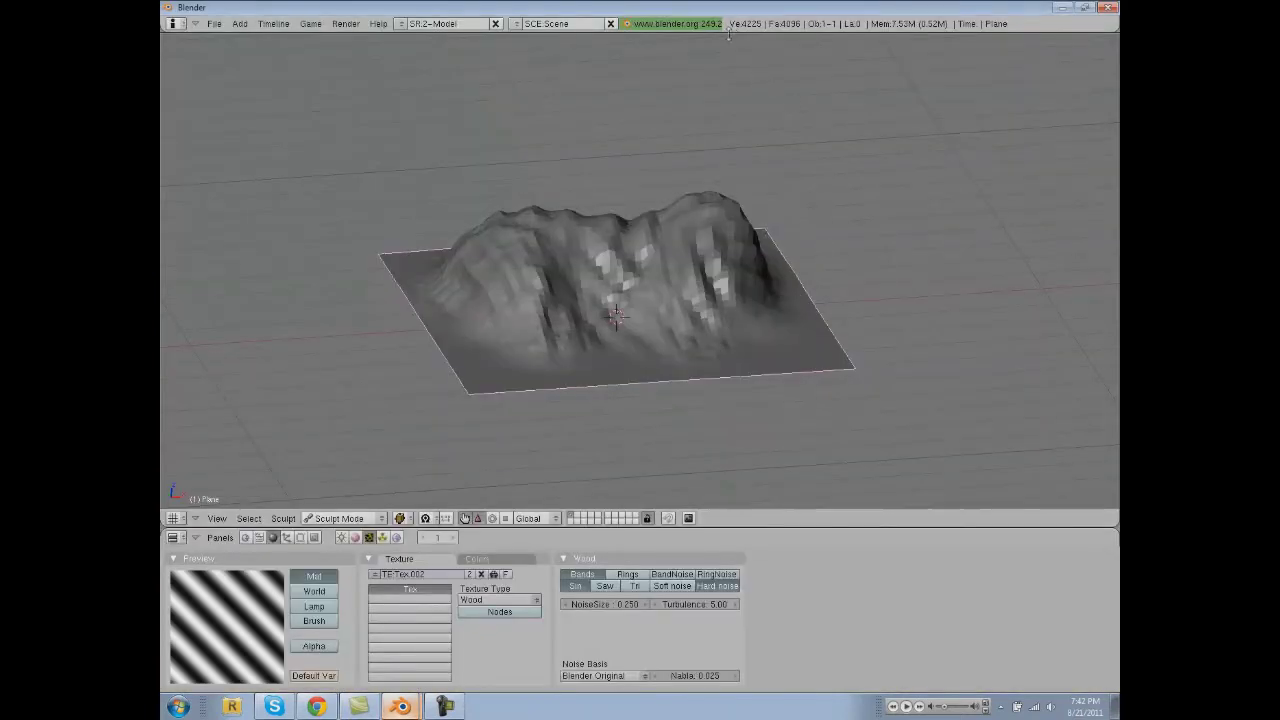
Step: Split Blender's 3D view into two side-by-side areas near its middle
{"action": "right_click", "coordinate": [714, 32]}
{"action": "left_click", "coordinate": [714, 36]}
{"action": "left_click", "coordinate": [684, 300]}
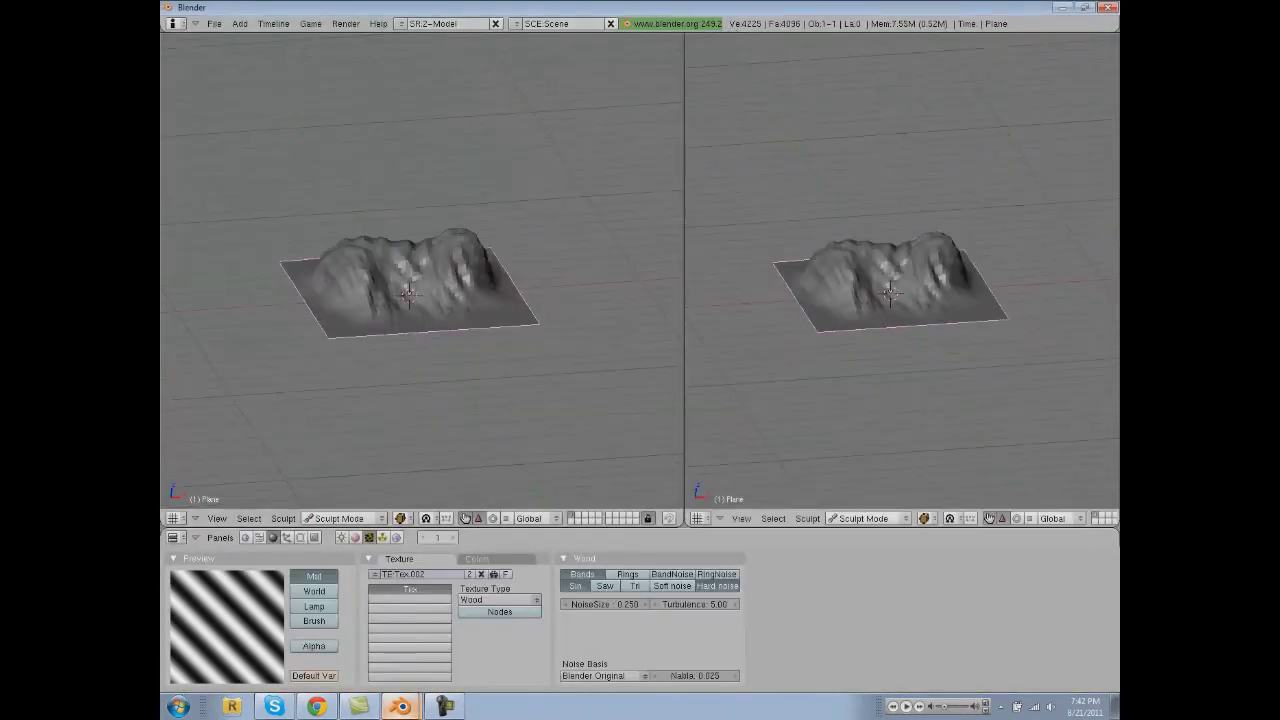
Step: Switch the new second area to the UV/Image Editor and open brush.png from the Desktop in it
{"action": "left_click", "coordinate": [718, 521]}
{"action": "left_click", "coordinate": [745, 449]}
{"action": "left_click", "coordinate": [772, 518]}
{"action": "left_click", "coordinate": [770, 491]}
{"action": "left_click", "coordinate": [772, 176]}
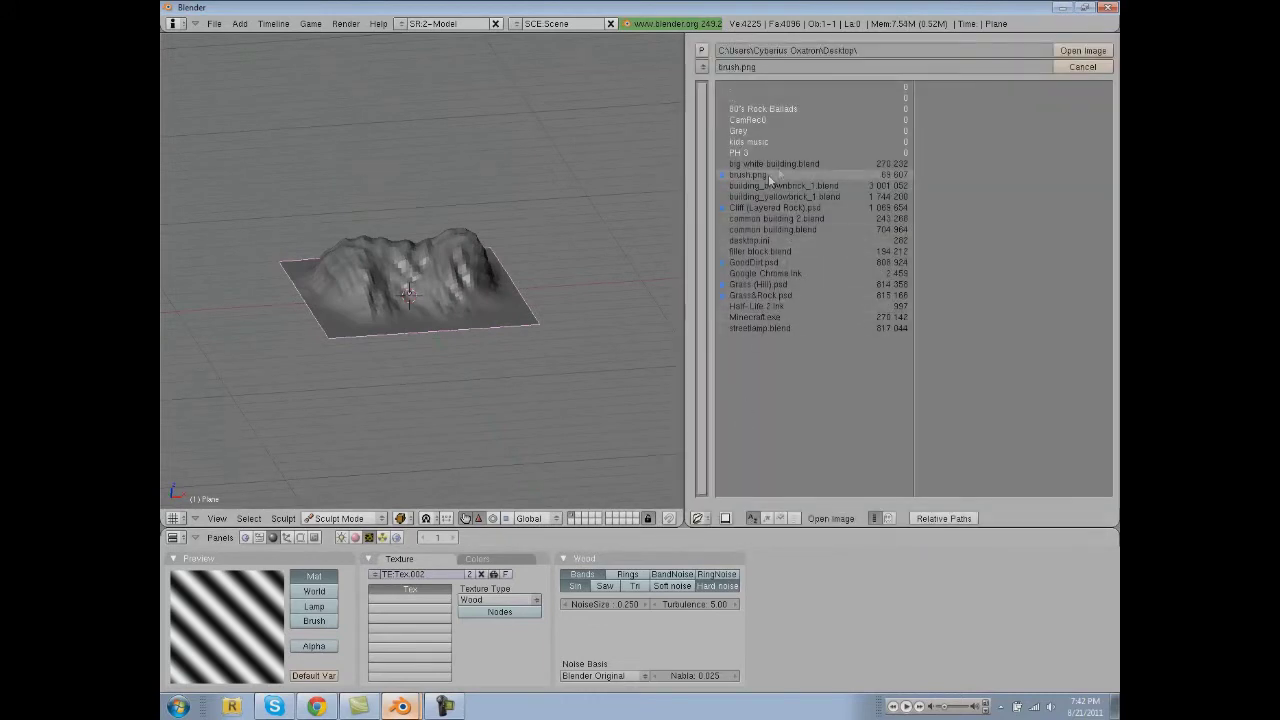
{"action": "left_click", "coordinate": [1058, 52]}
Step: Set the sculpt texture's type to Image and assign brush.png as its image
{"action": "middle_click_drag", "start_coordinate": [806, 280], "coordinate": [810, 285]}
{"action": "scroll", "coordinate": [525, 318], "scroll_direction": "up", "scroll_amount": 5}
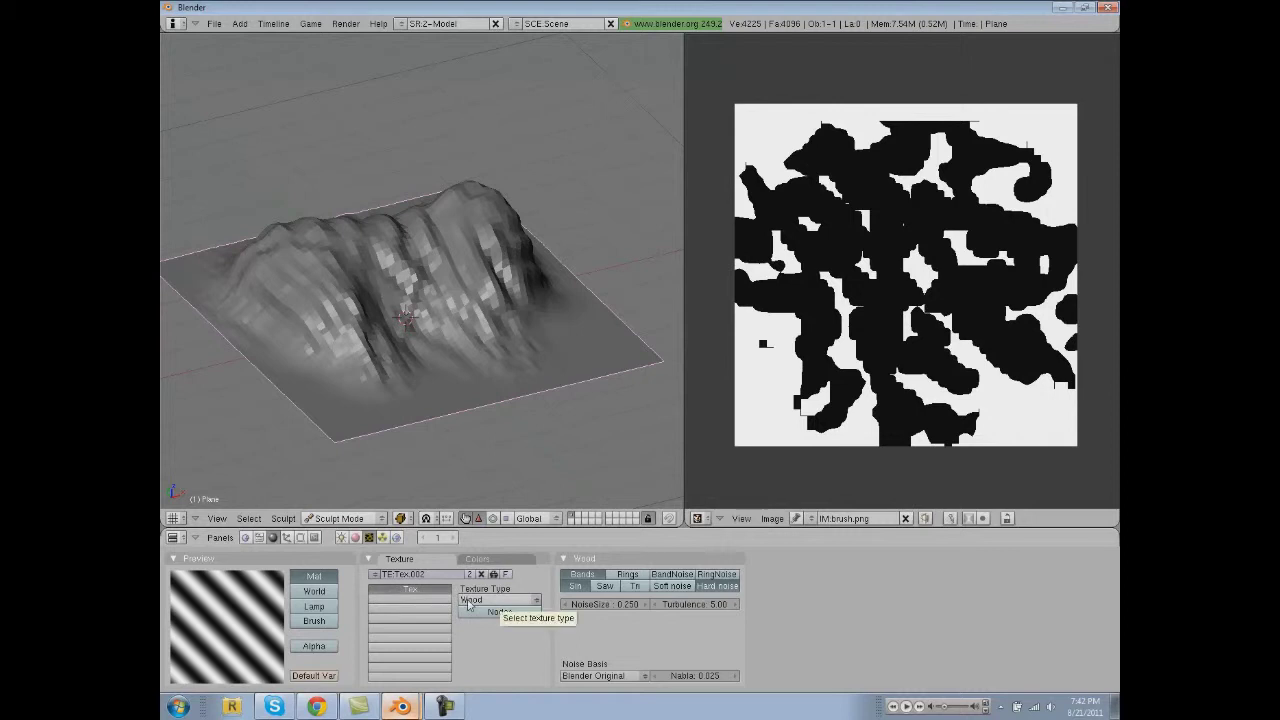
{"action": "left_click", "coordinate": [468, 602]}
{"action": "left_click", "coordinate": [490, 556]}
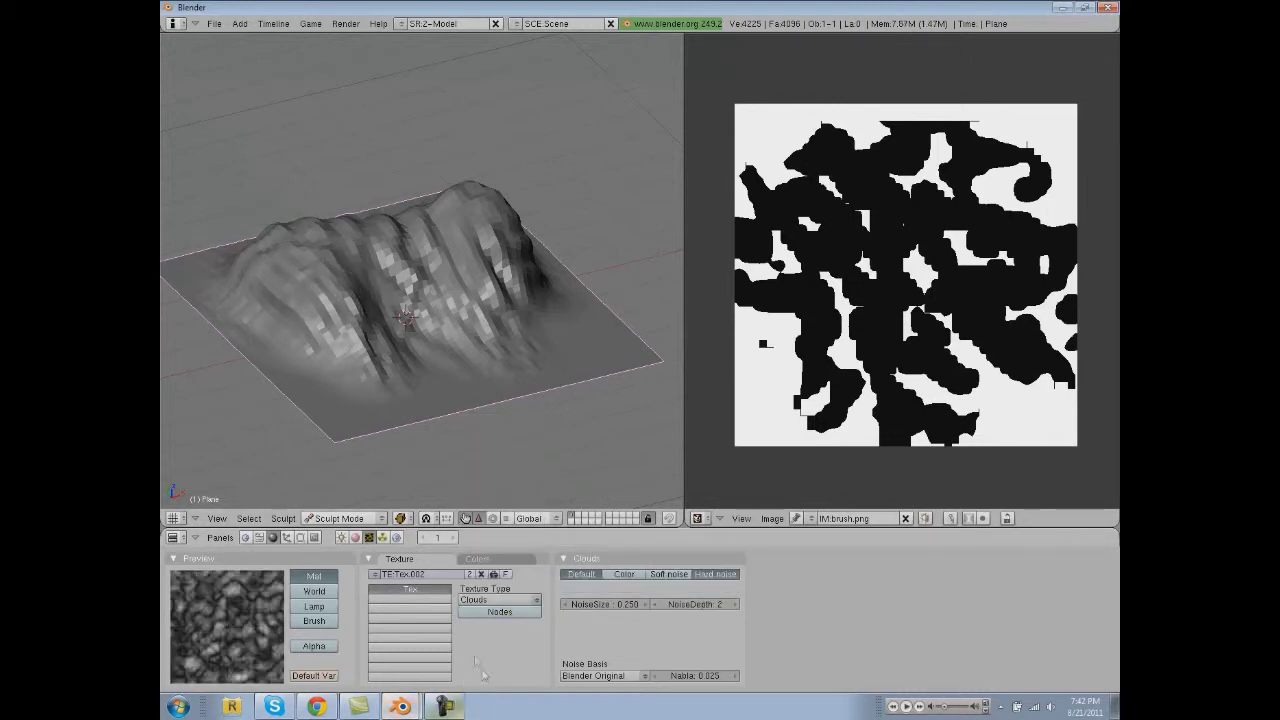
{"action": "left_click", "coordinate": [479, 600]}
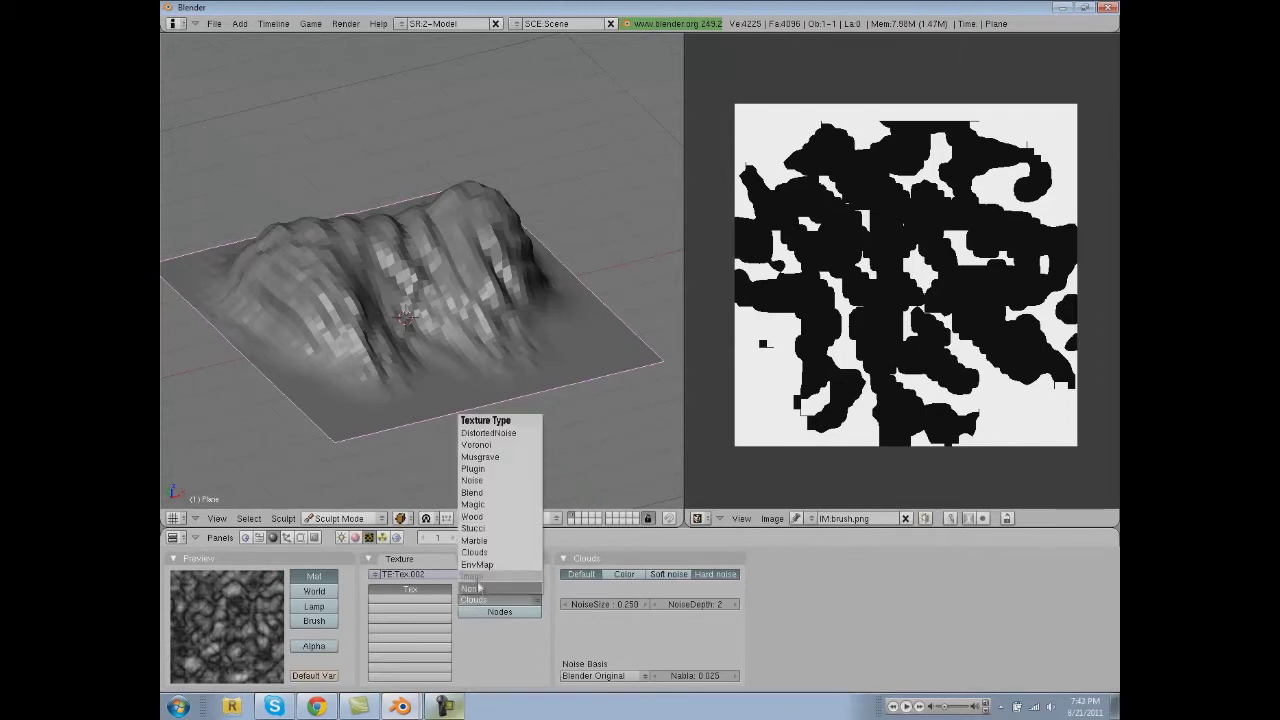
{"action": "left_click", "coordinate": [474, 578]}
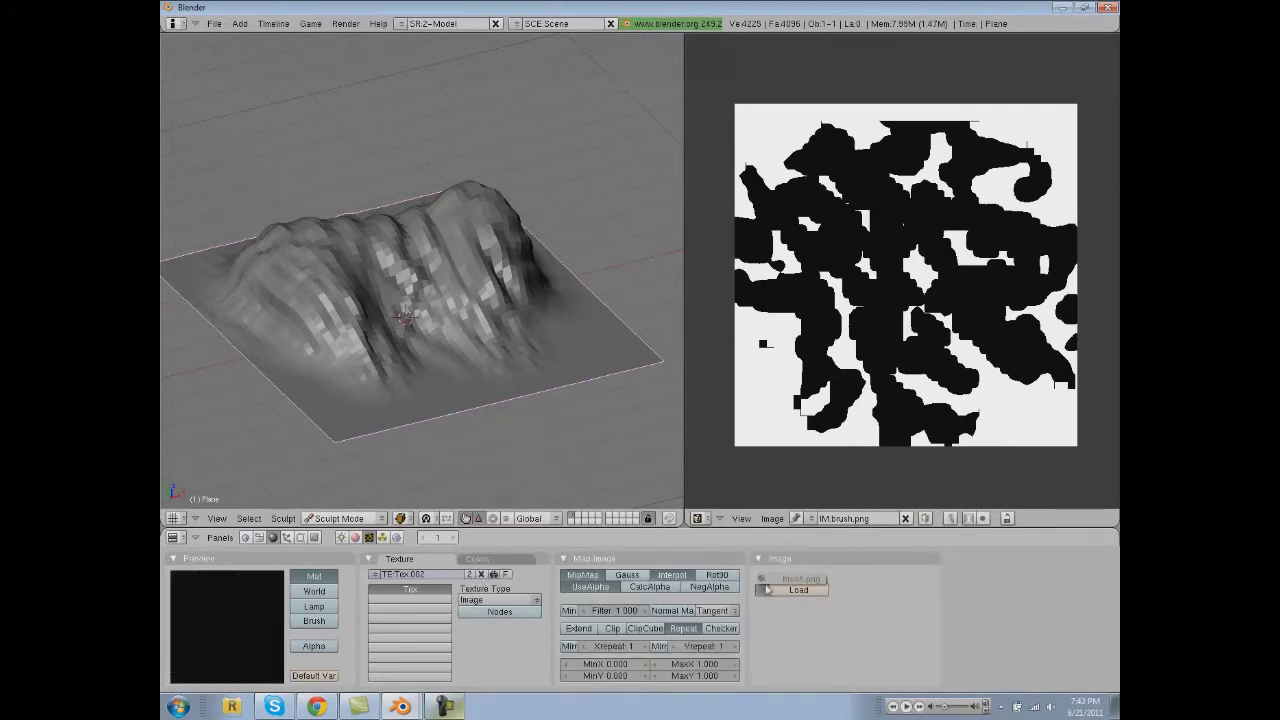
{"action": "left_click", "coordinate": [767, 581]}
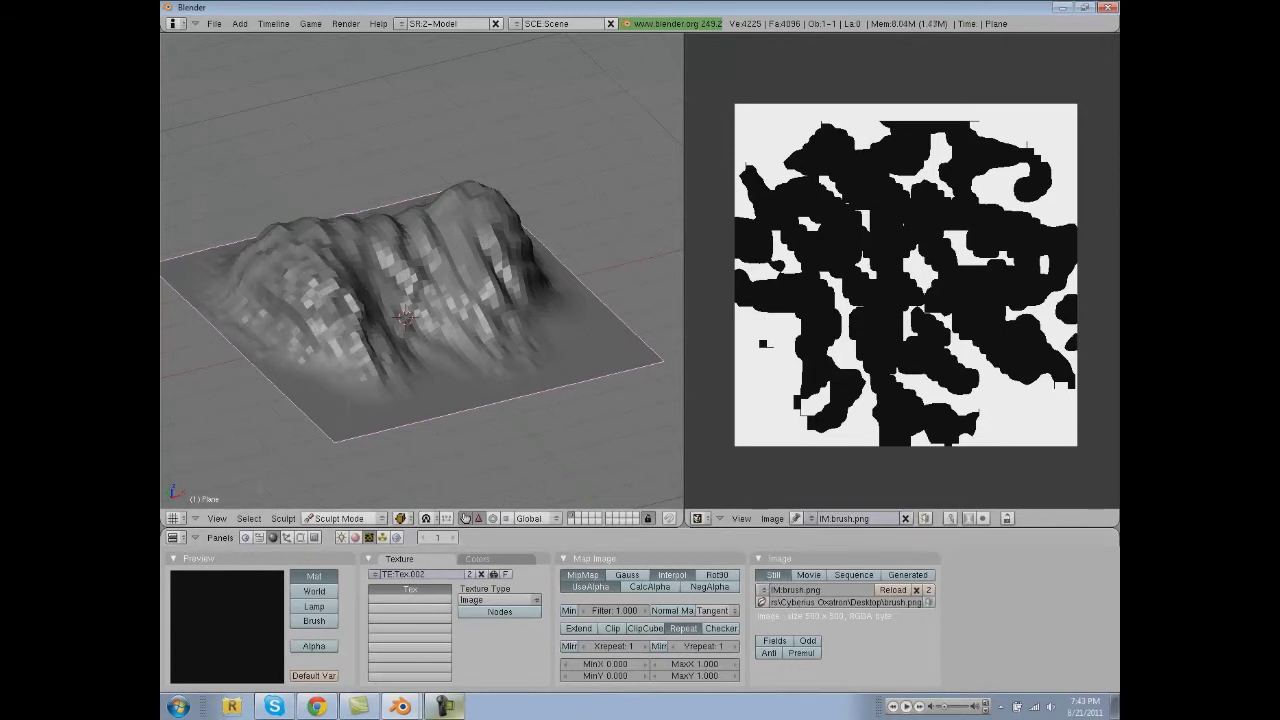
Step: Reduce the size of the sculpt brush for finer detail with the brush.png texture
{"action": "left_click", "coordinate": [283, 518]}
{"action": "left_click", "coordinate": [294, 467]}
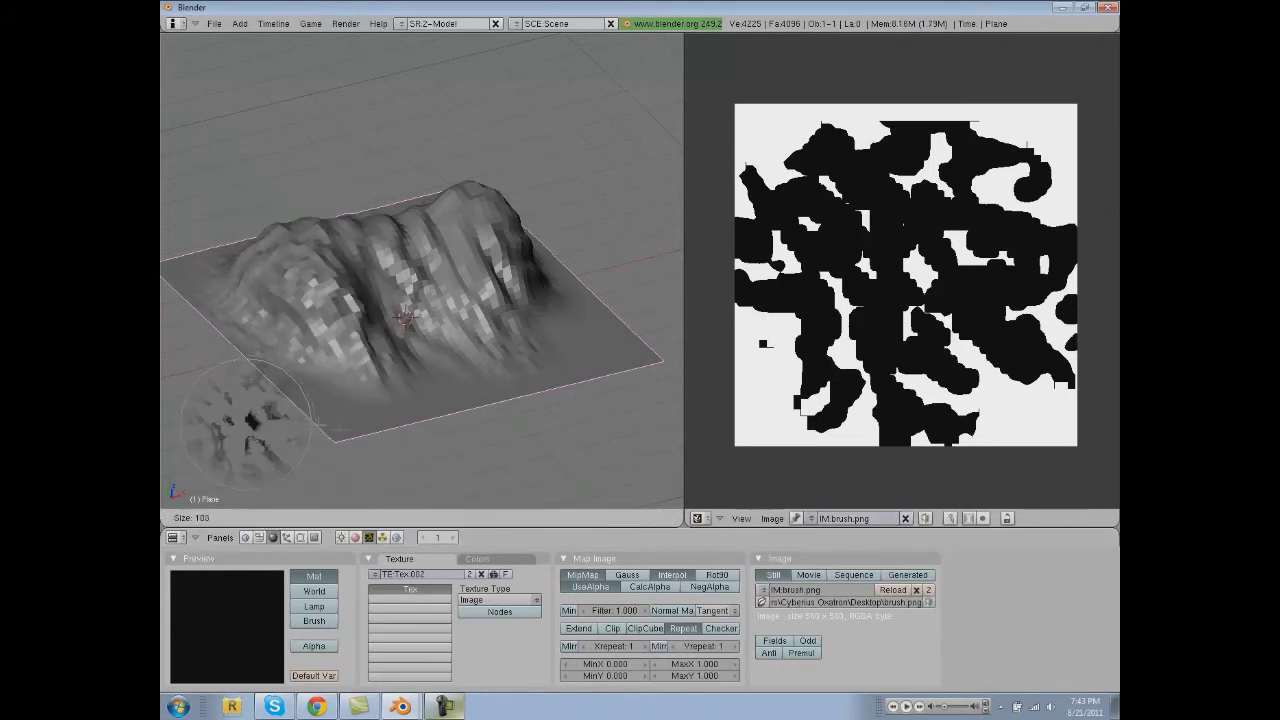
{"action": "key", "text": "f"}
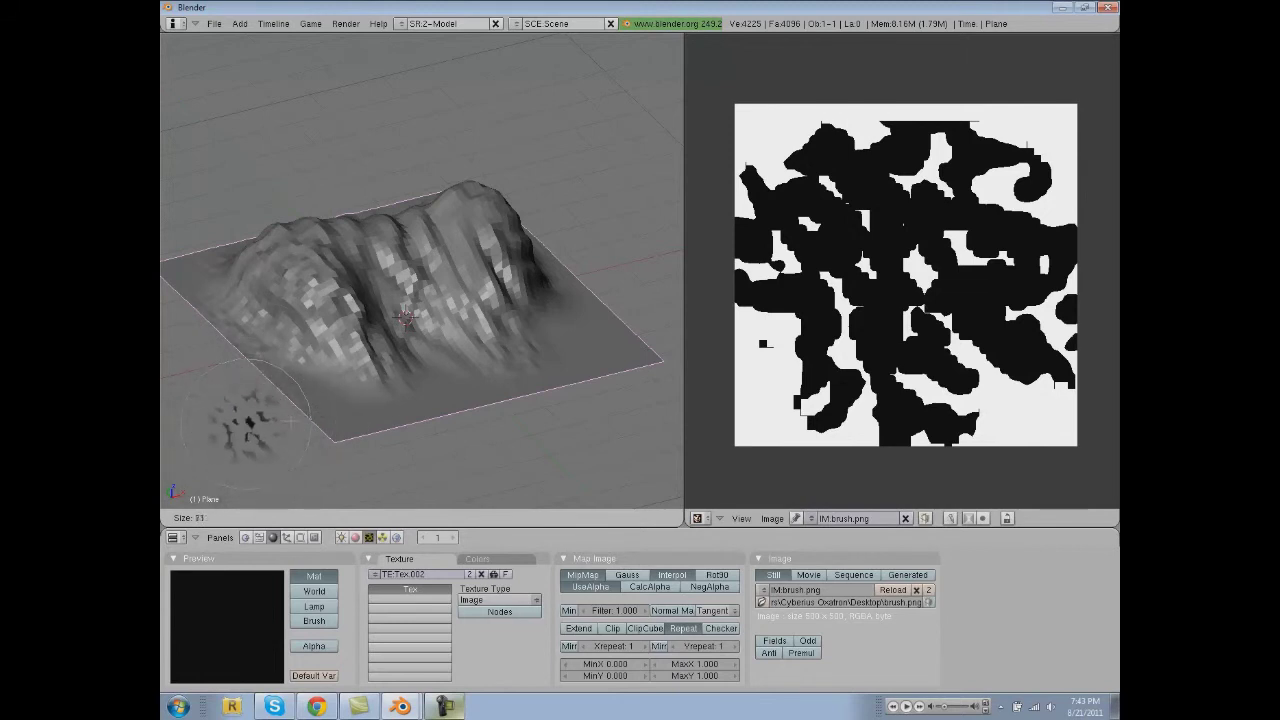
{"action": "left_click", "coordinate": [288, 430]}
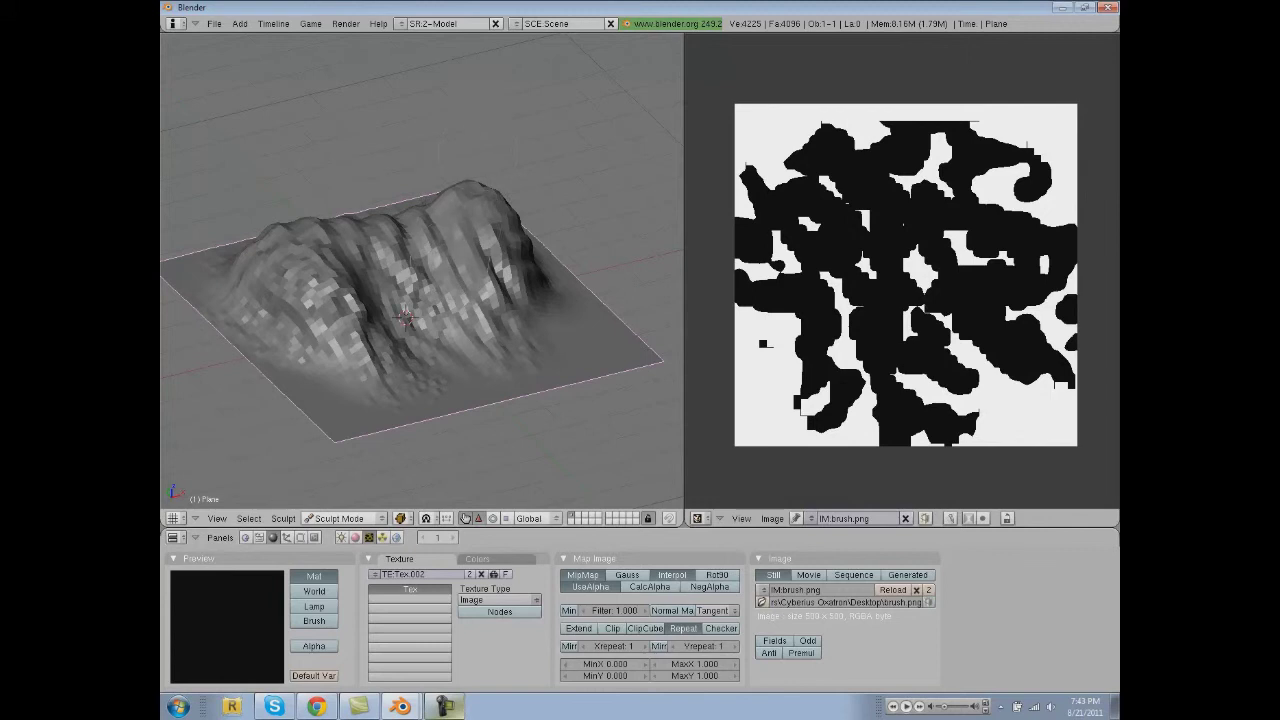
Step: Sculpt rough rocky detail over the mountain's slopes and foot from several sides with the image-textured brush
{"action": "middle_click_drag", "start_coordinate": [540, 305], "coordinate": [472, 313]}
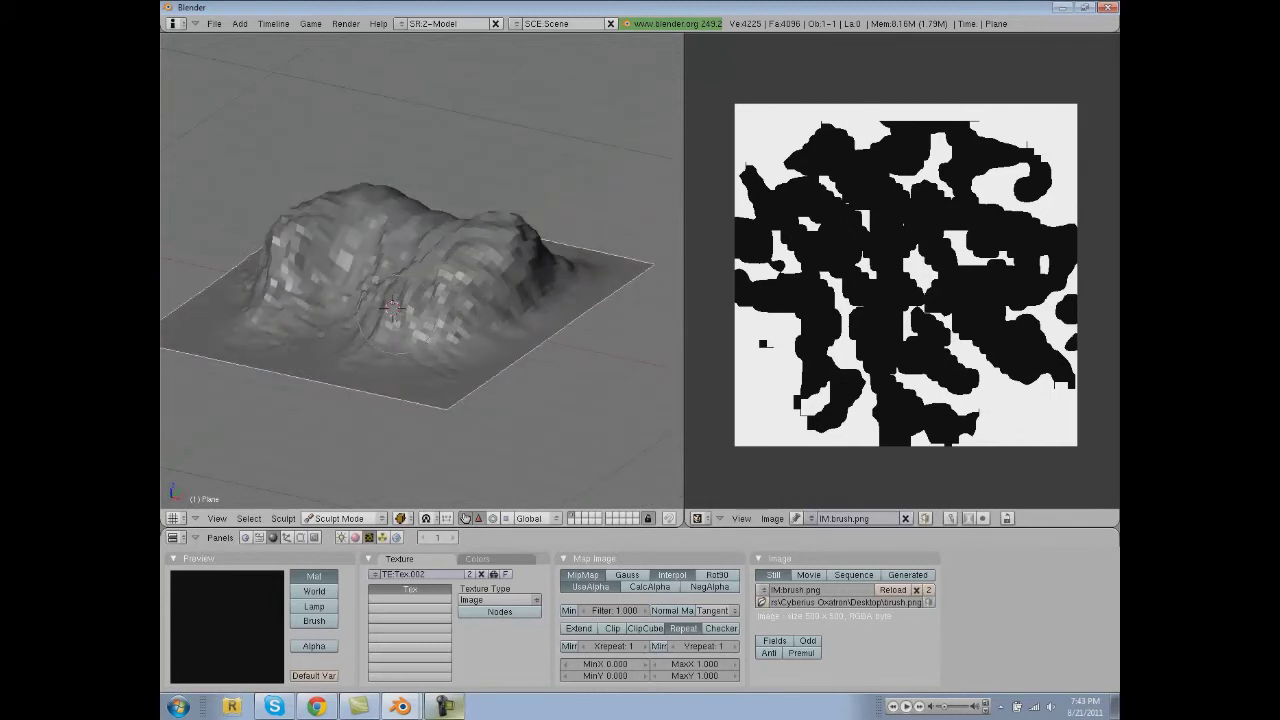
{"action": "mouse_move", "coordinate": [368, 370]}
{"action": "middle_mouse_down"}
{"action": "mouse_move", "coordinate": [500, 410]}
{"action": "mouse_move", "coordinate": [443, 350]}
{"action": "mouse_move", "coordinate": [580, 317]}
{"action": "mouse_move", "coordinate": [200, 275]}
{"action": "mouse_move", "coordinate": [260, 296]}
{"action": "mouse_move", "coordinate": [335, 245]}
{"action": "mouse_move", "coordinate": [425, 350]}
{"action": "mouse_move", "coordinate": [398, 340]}
{"action": "mouse_move", "coordinate": [480, 400]}
{"action": "middle_mouse_up"}
{"action": "middle_click", "coordinate": [163, 250]}
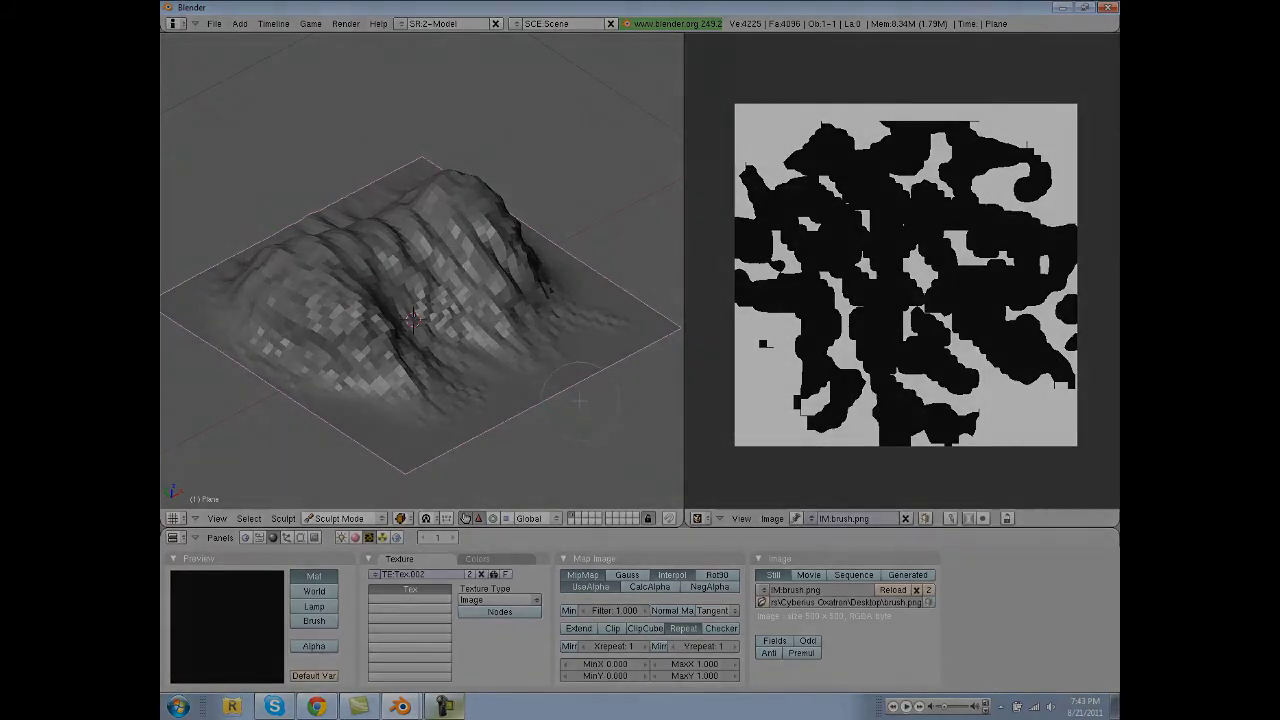